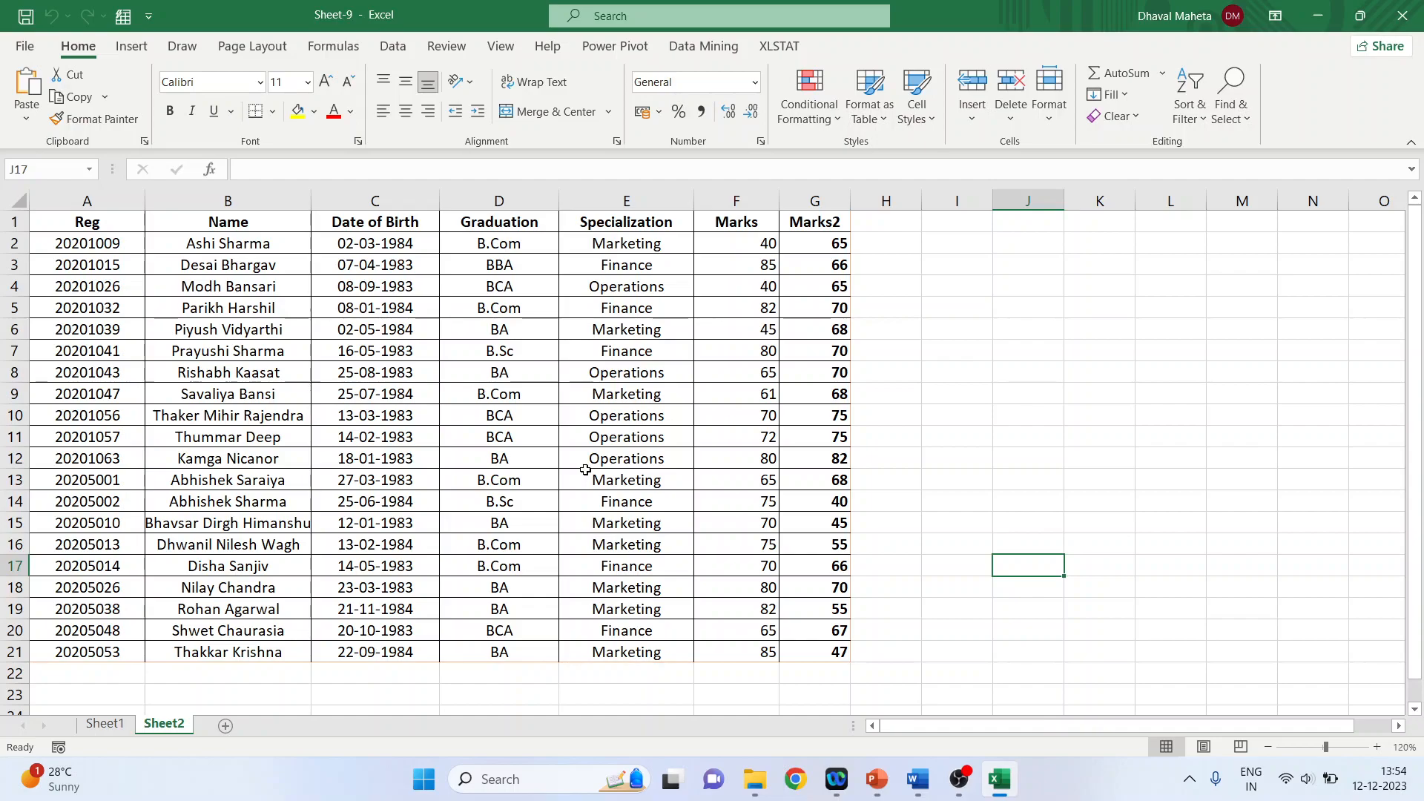
- Look over the data columns one by one, from Reg through Marks
left_click(104, 201)
left_click(176, 201)
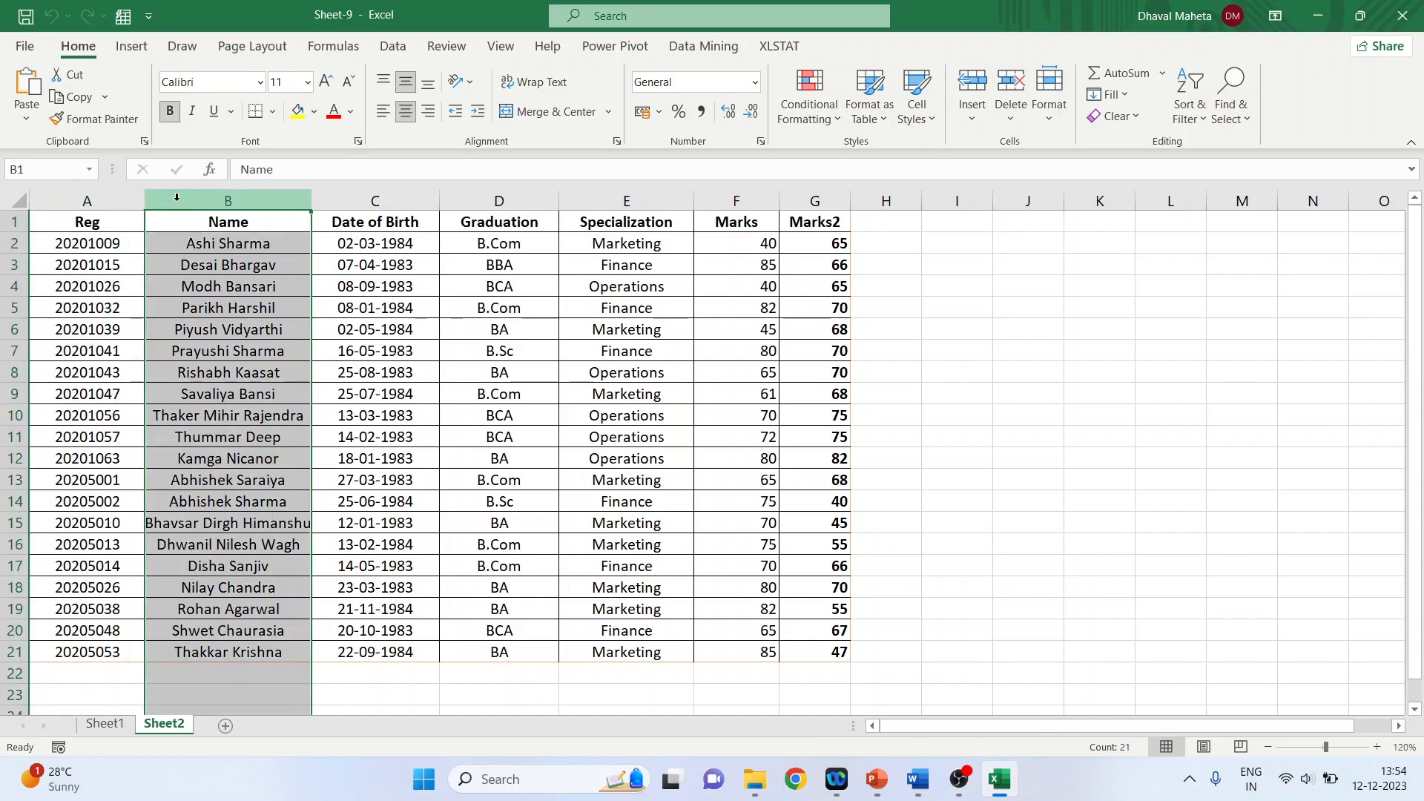
left_click(371, 199)
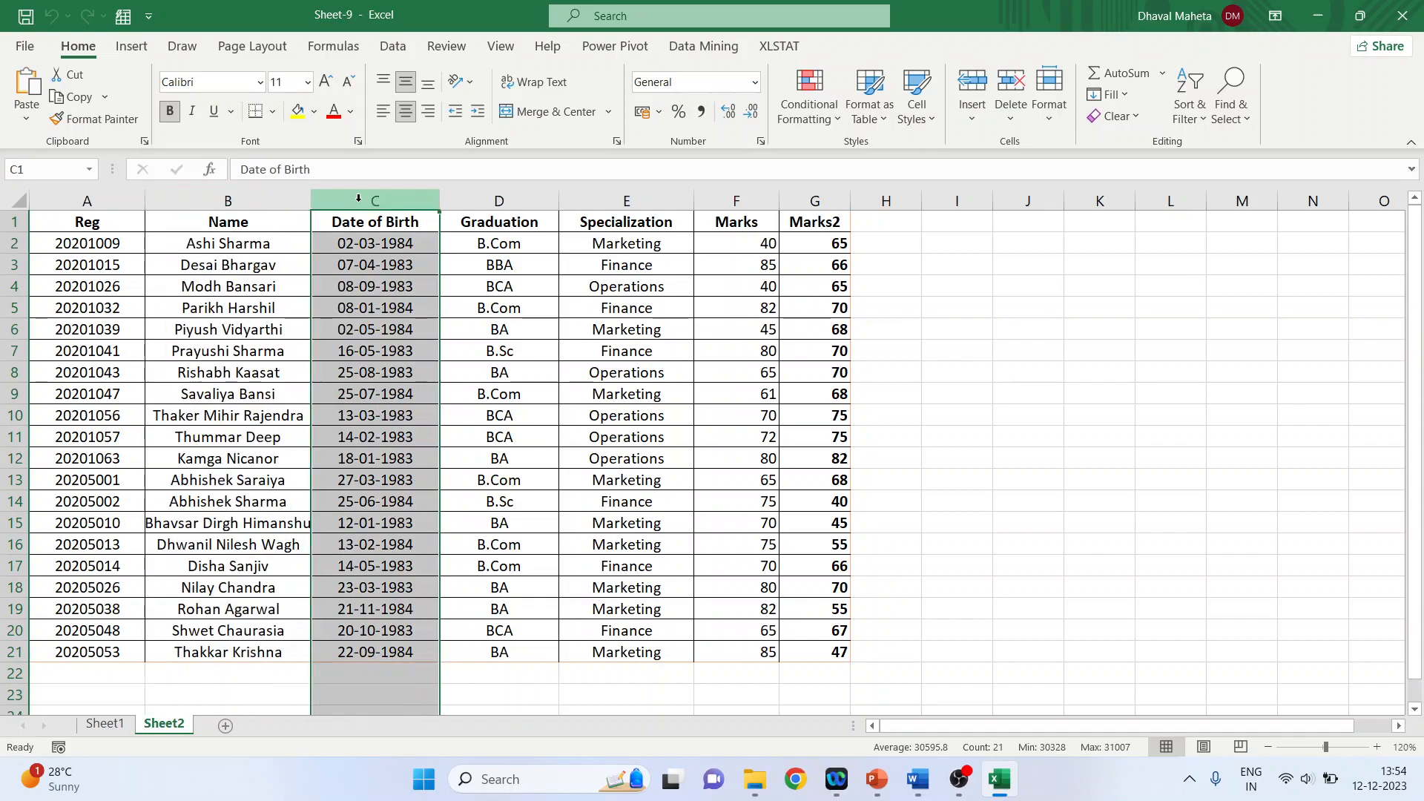
left_click(516, 201)
left_click(640, 197)
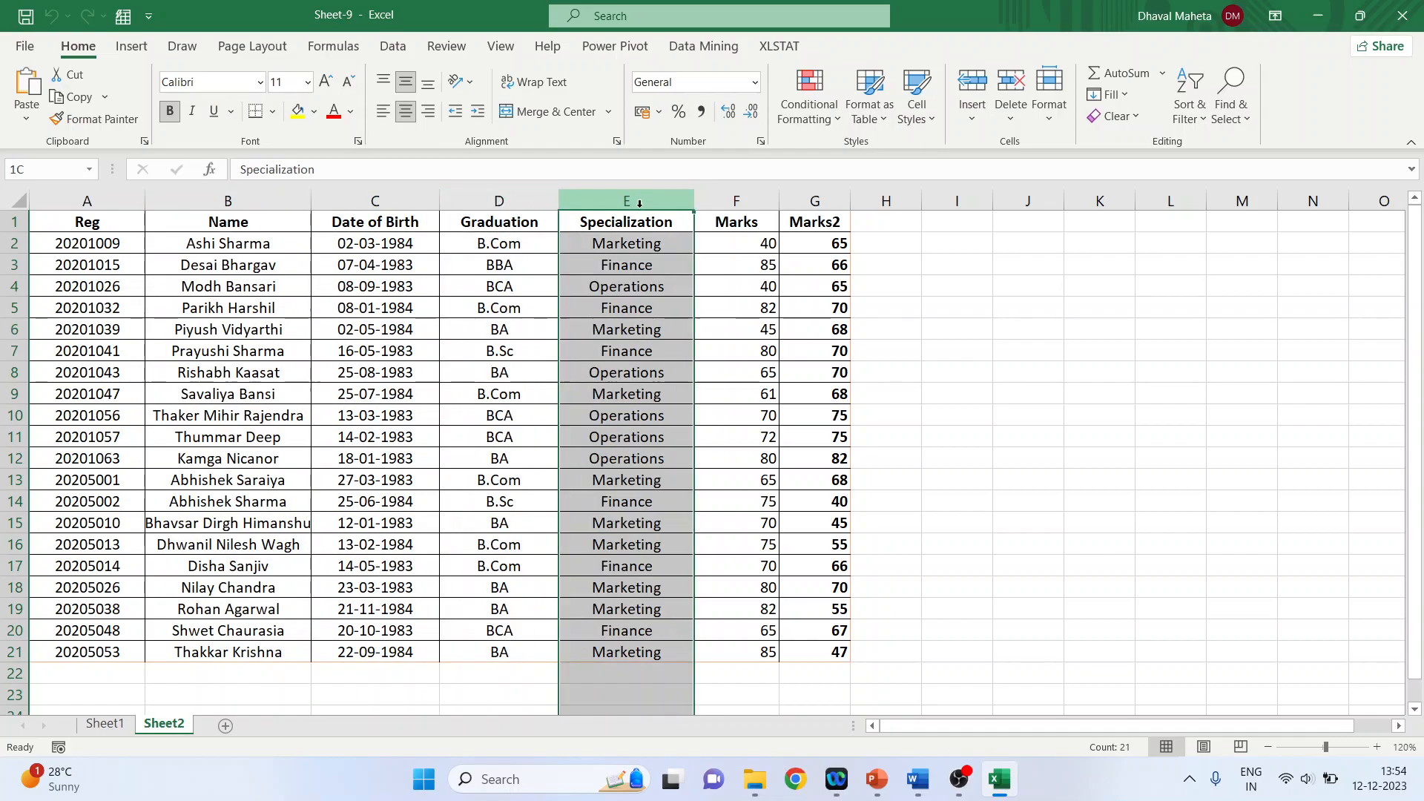
left_click(737, 201)
- Clear the contents of the Marks2 column and undo the deletion
left_click(820, 201)
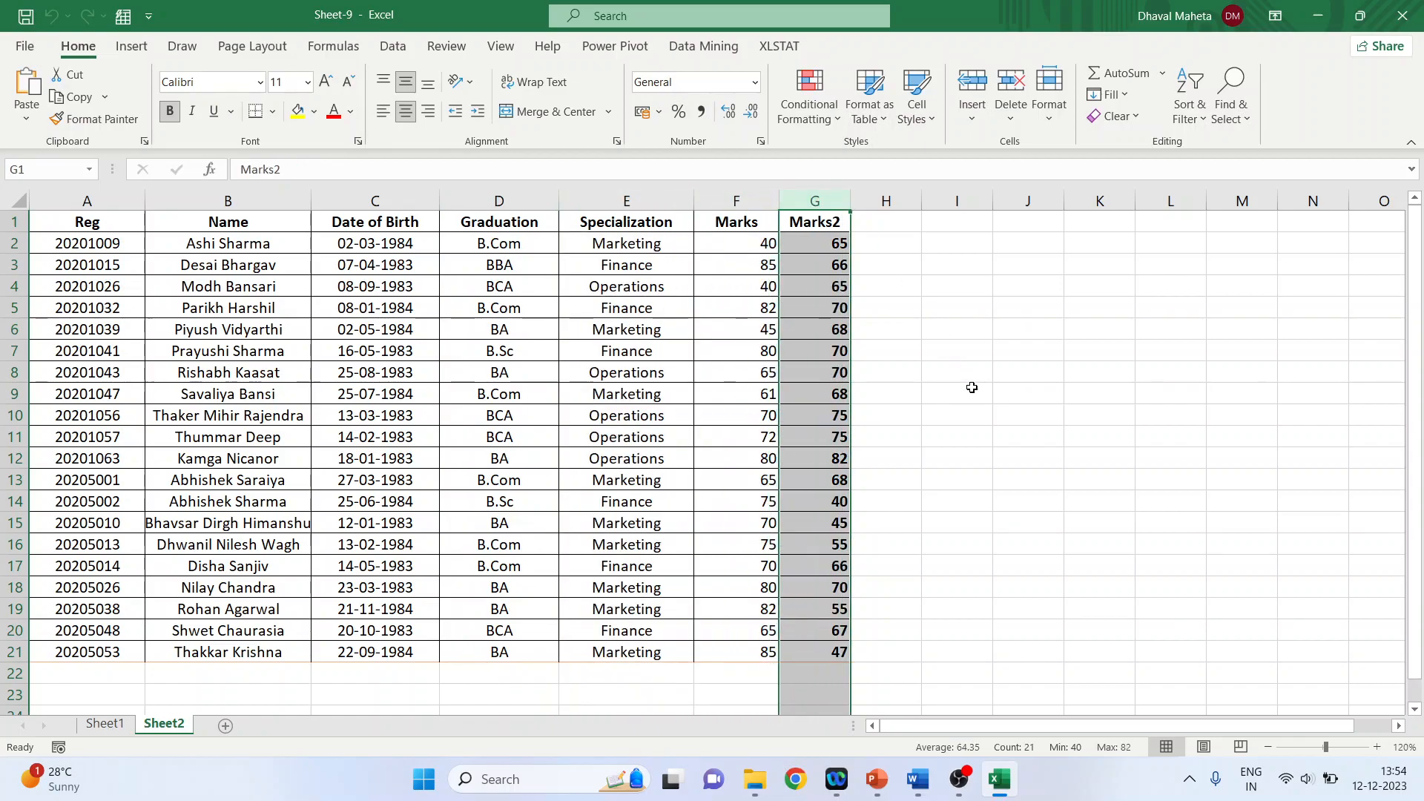
key("Delete")
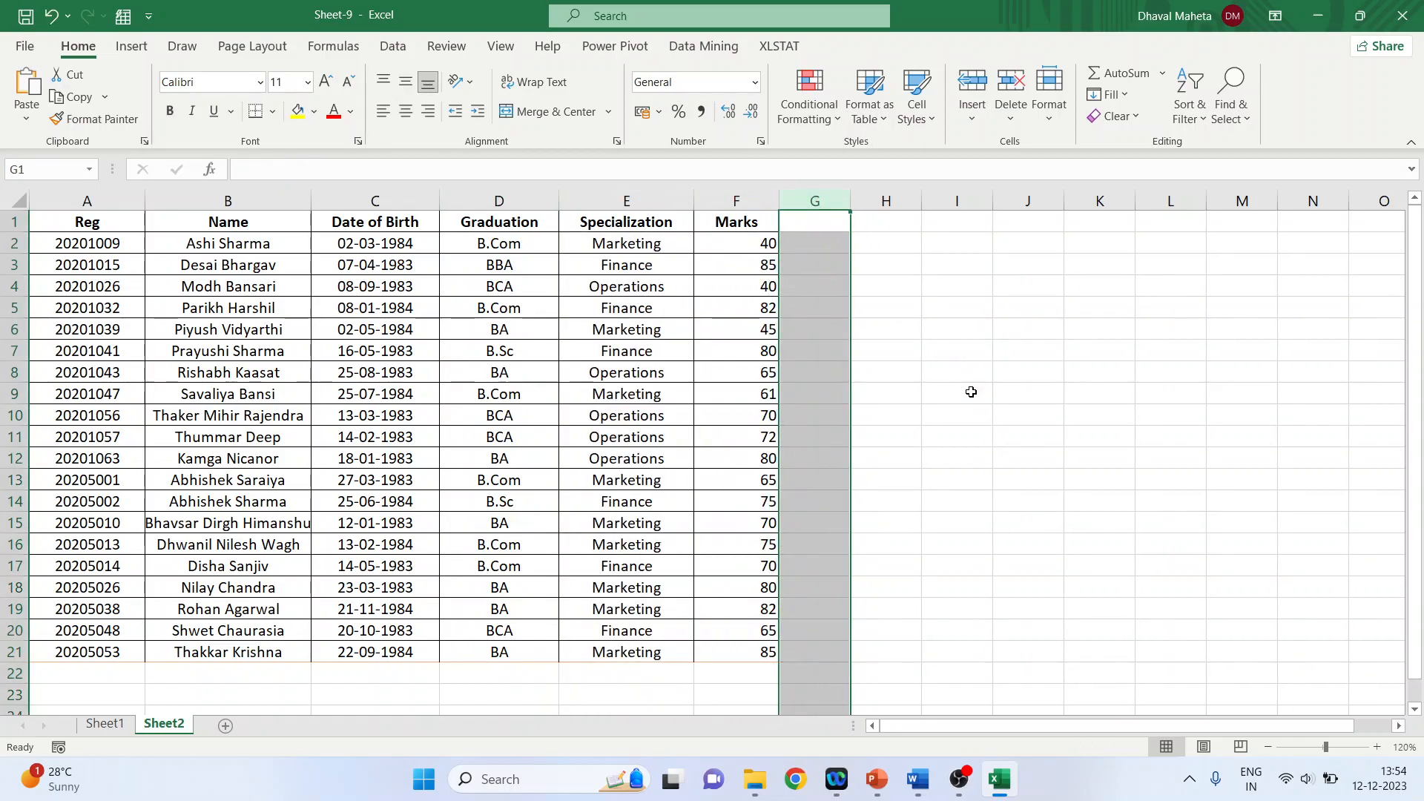
key("ctrl+z")
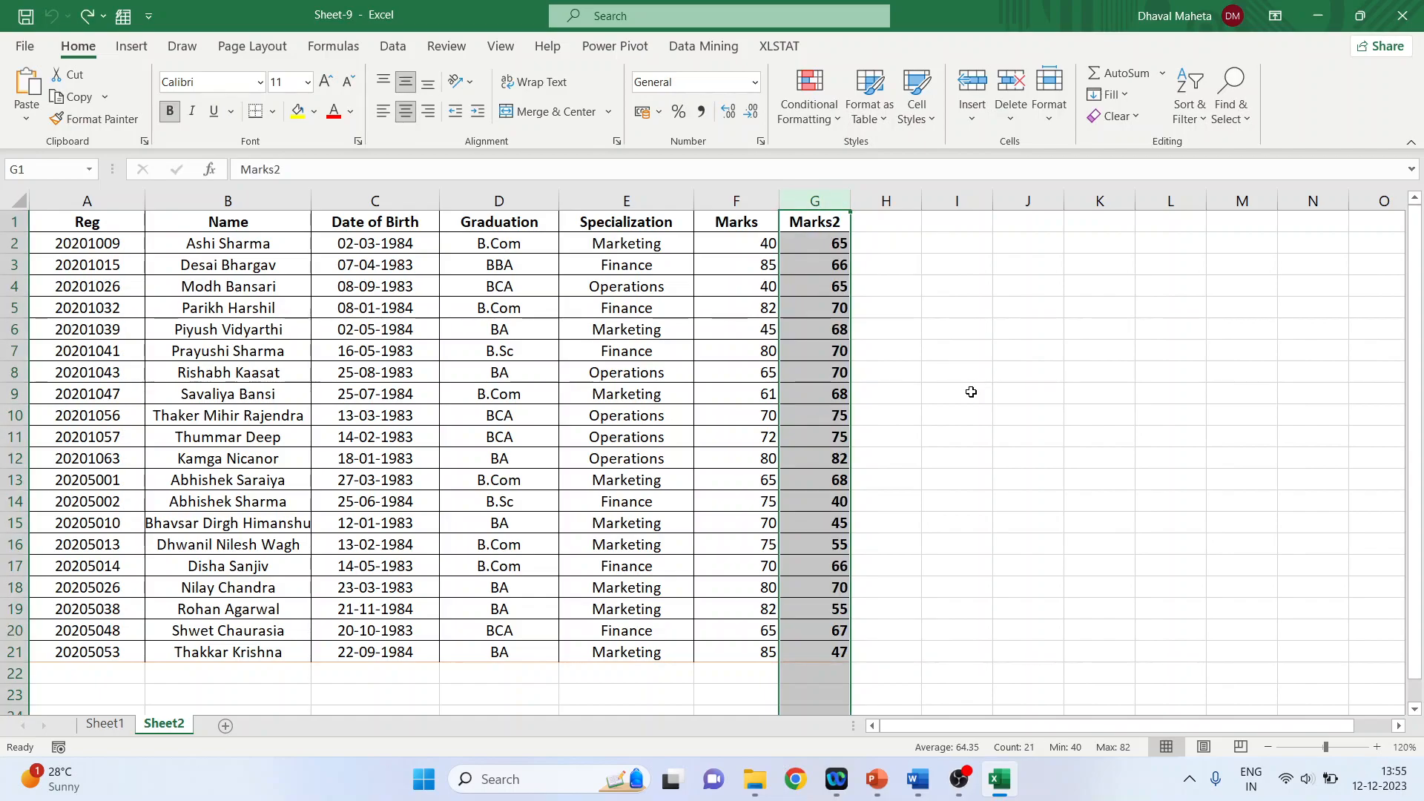
- Convert the data range A1:G21 into a table with headers
left_click_drag(256, 352, 629, 487)
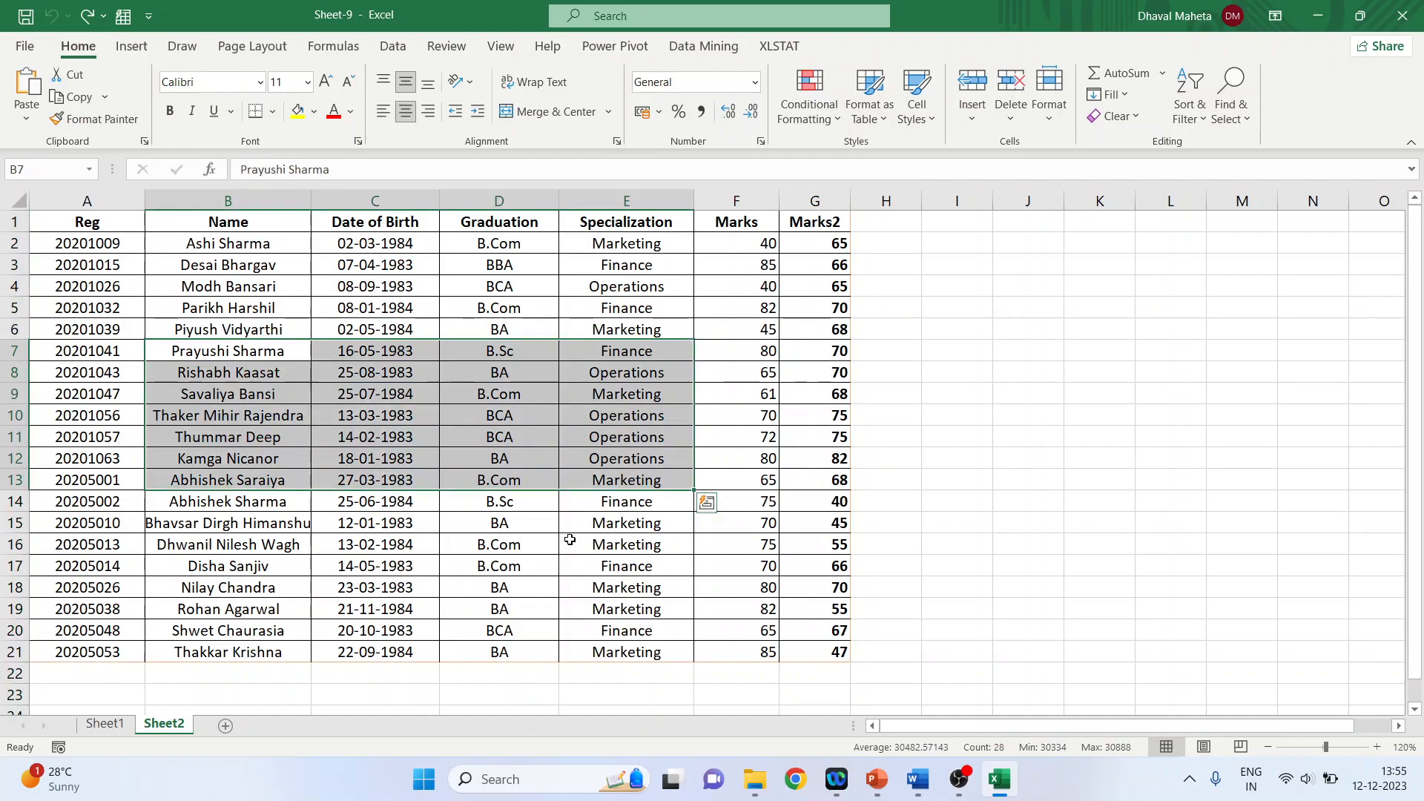
left_click(508, 524)
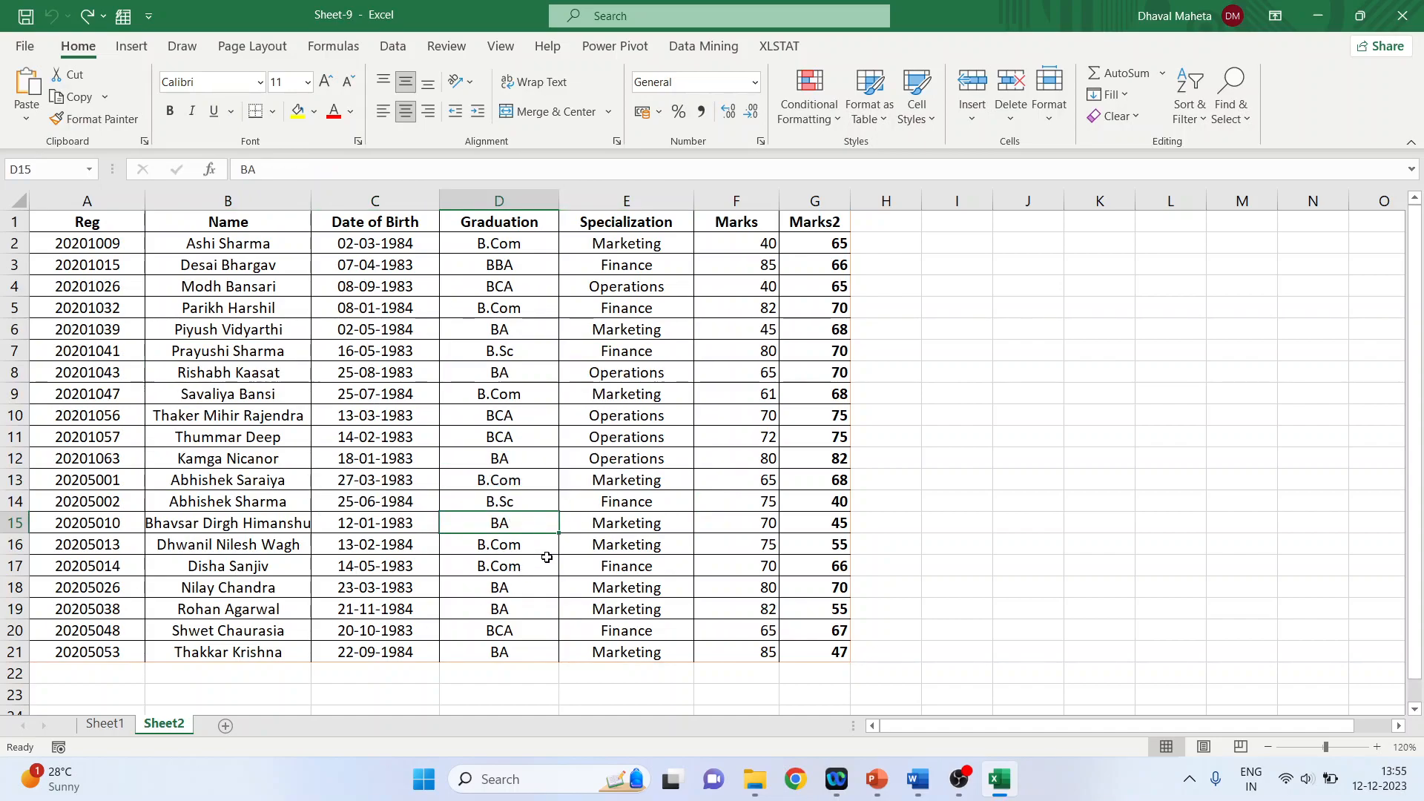
left_click(141, 47)
left_click(163, 104)
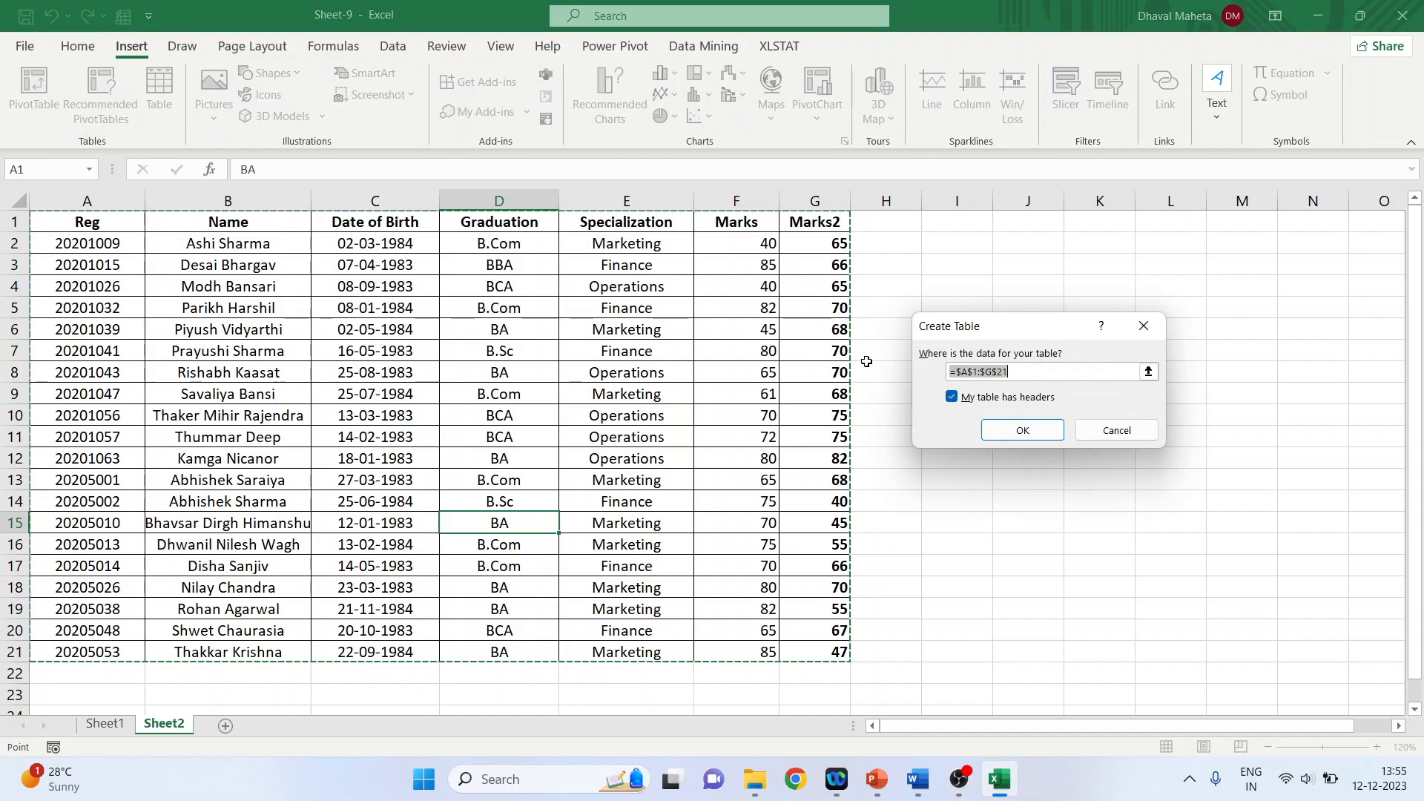
left_click(1017, 432)
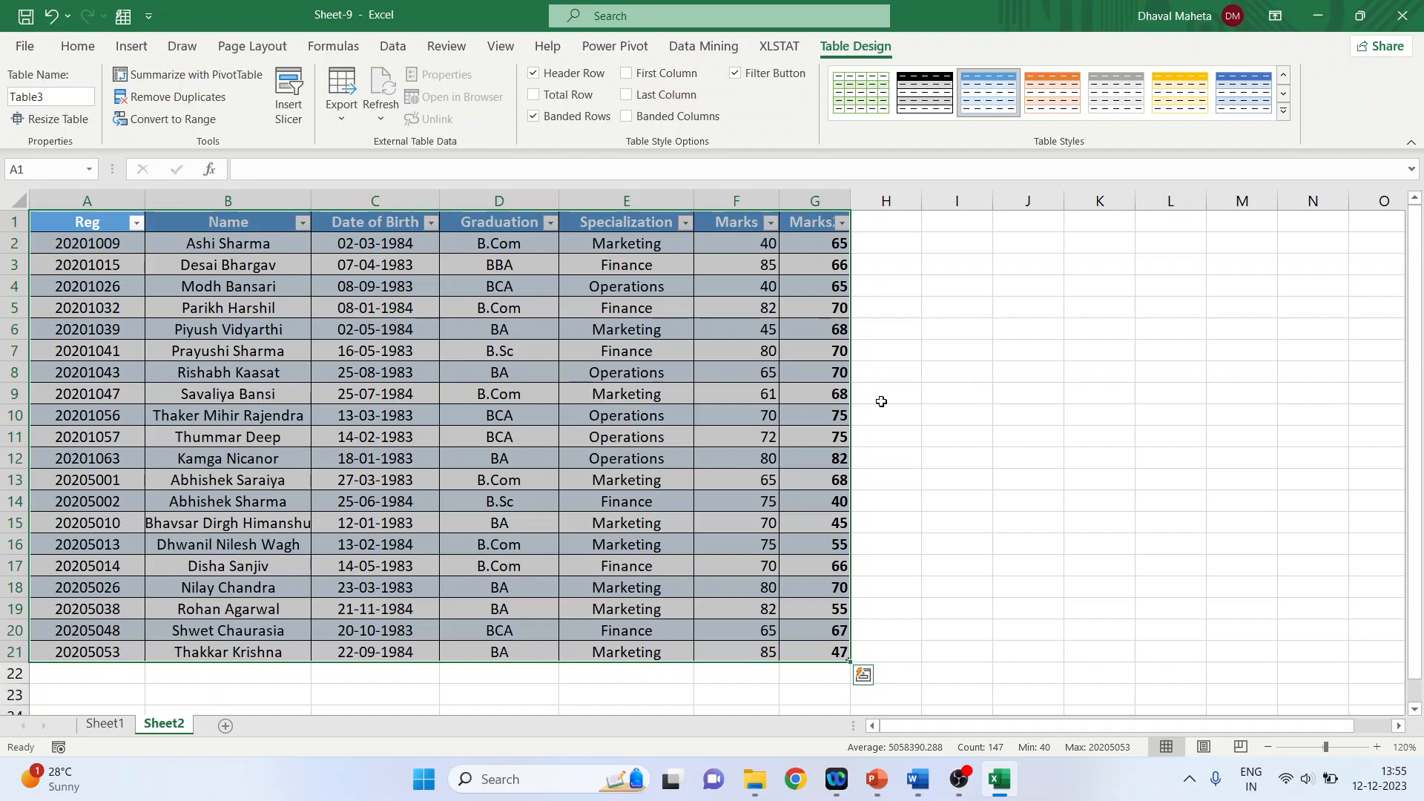
- Insert slicers for the Graduation and Specialization fields of the table
left_click(287, 104)
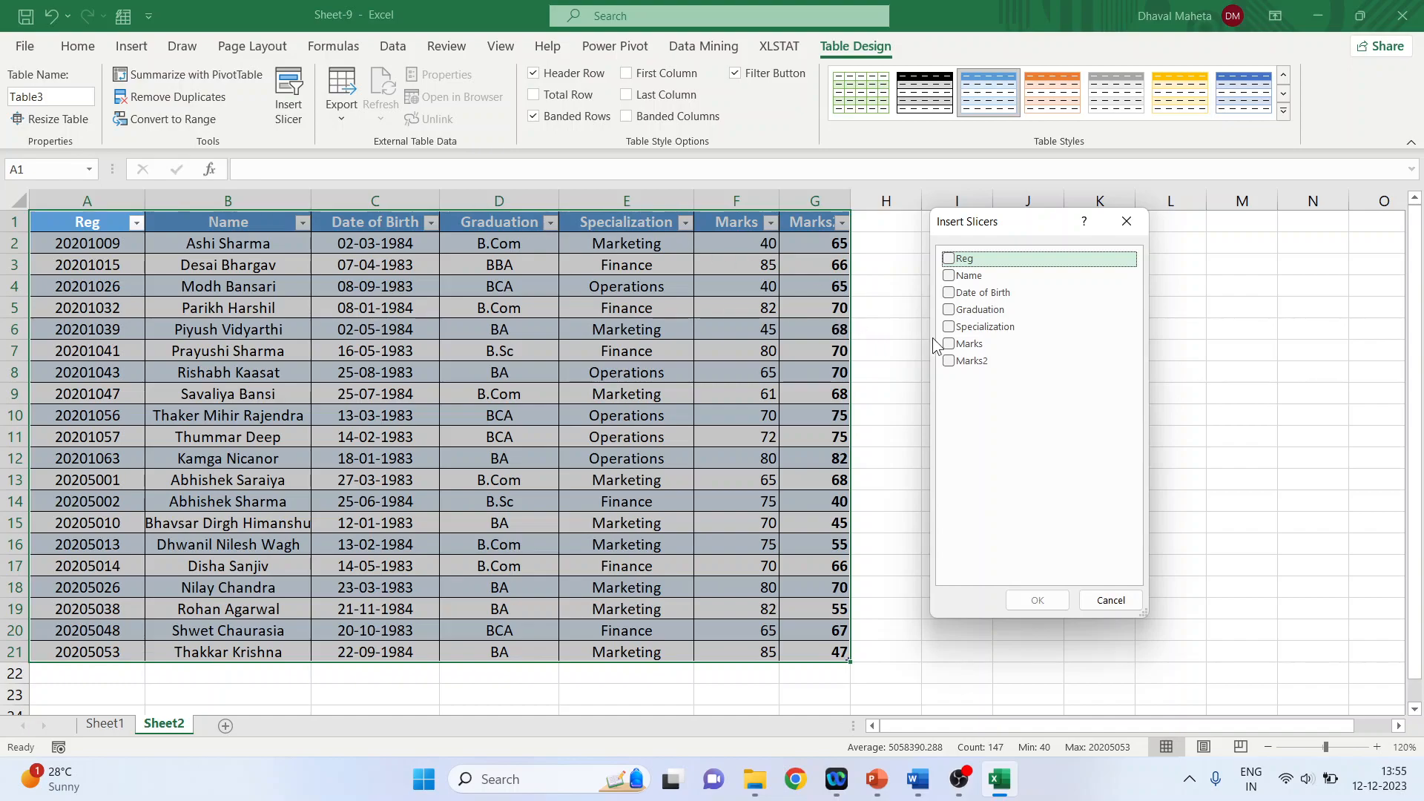
left_click(949, 310)
left_click(948, 327)
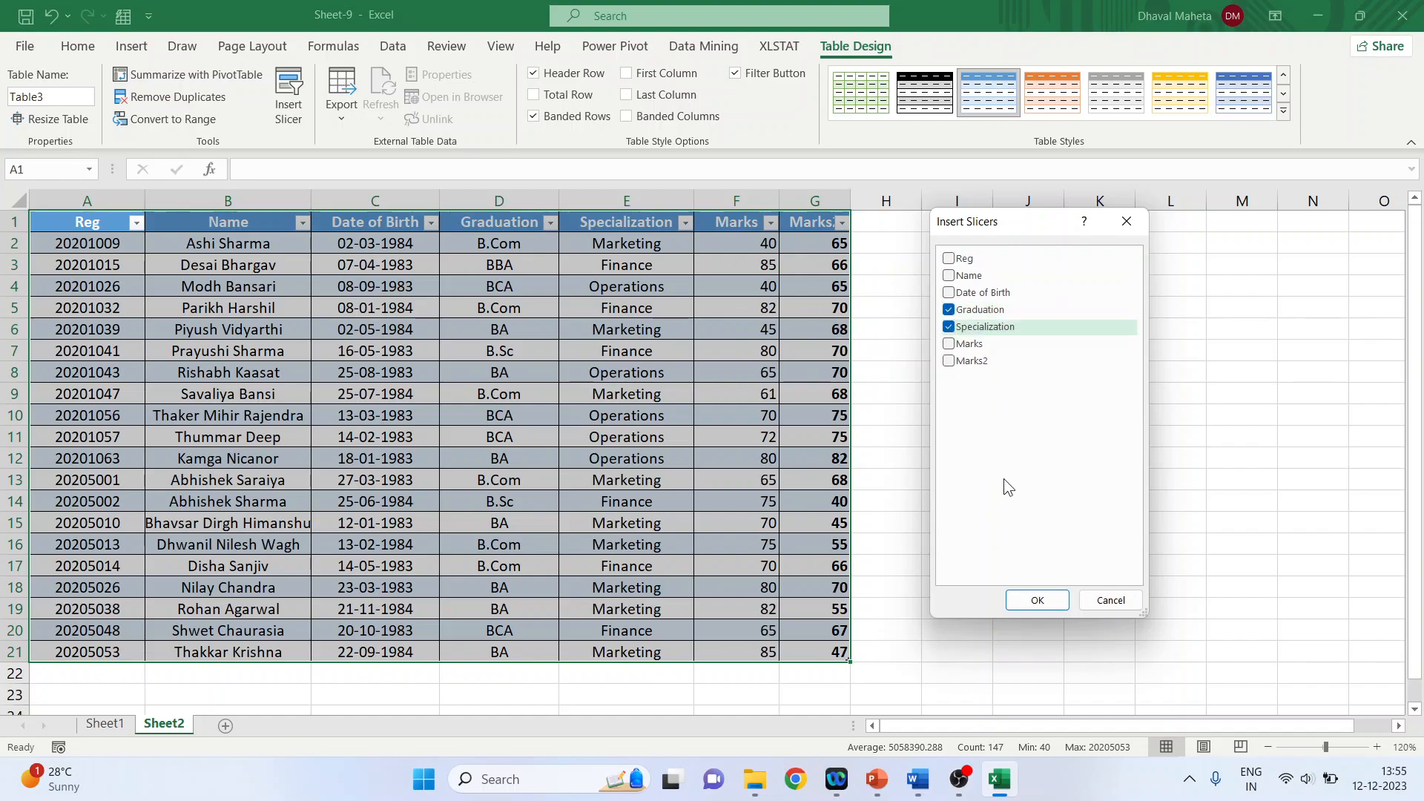
left_click(1048, 599)
- Place the Graduation slicer beside the table from column H, with the Specialization slicer next to it over columns L to N
left_click_drag(805, 360, 1189, 250)
left_click_drag(577, 307, 884, 294)
left_click_drag(713, 311, 1001, 249)
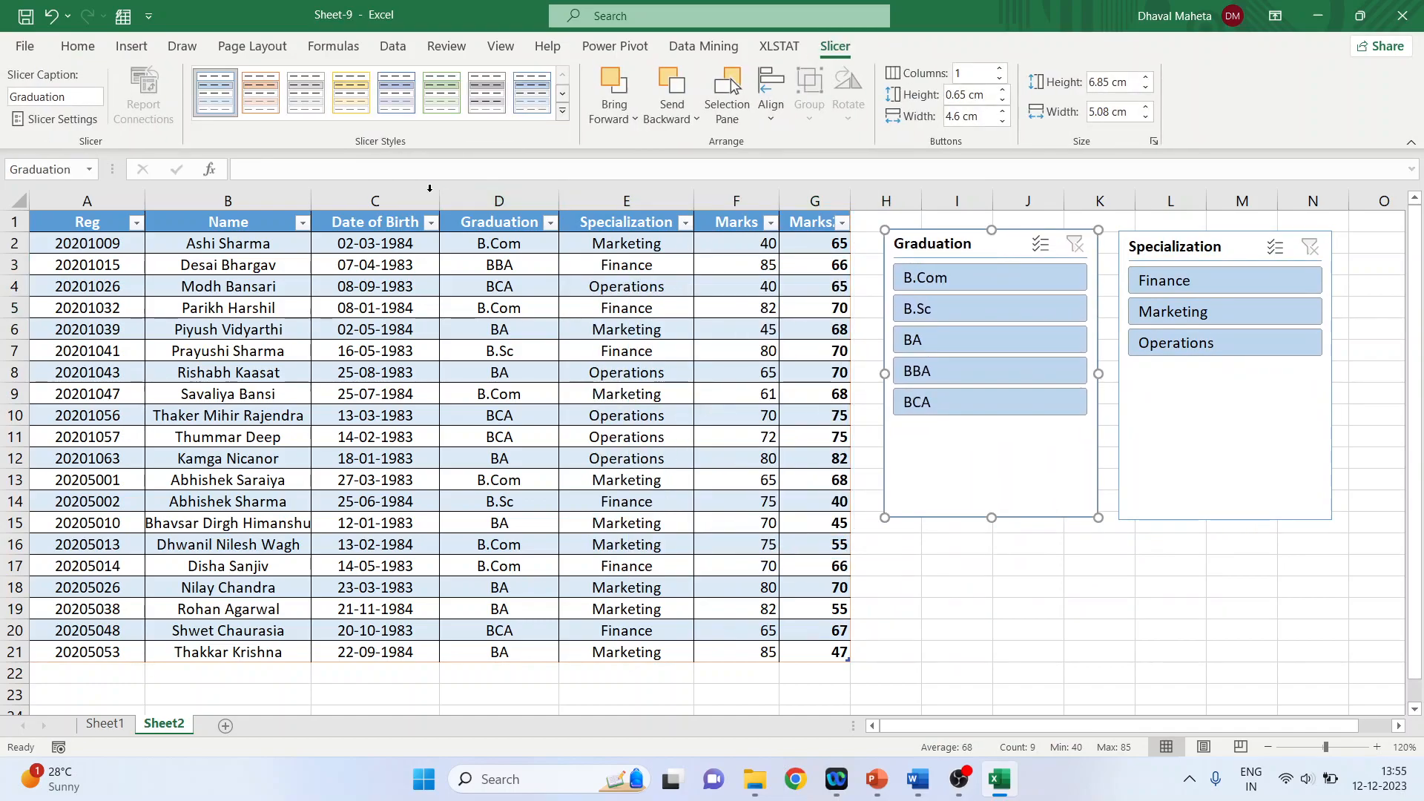
- Apply a light yellow style to the Graduation slicer and a dark green style to the Specialization slicer
left_click(355, 113)
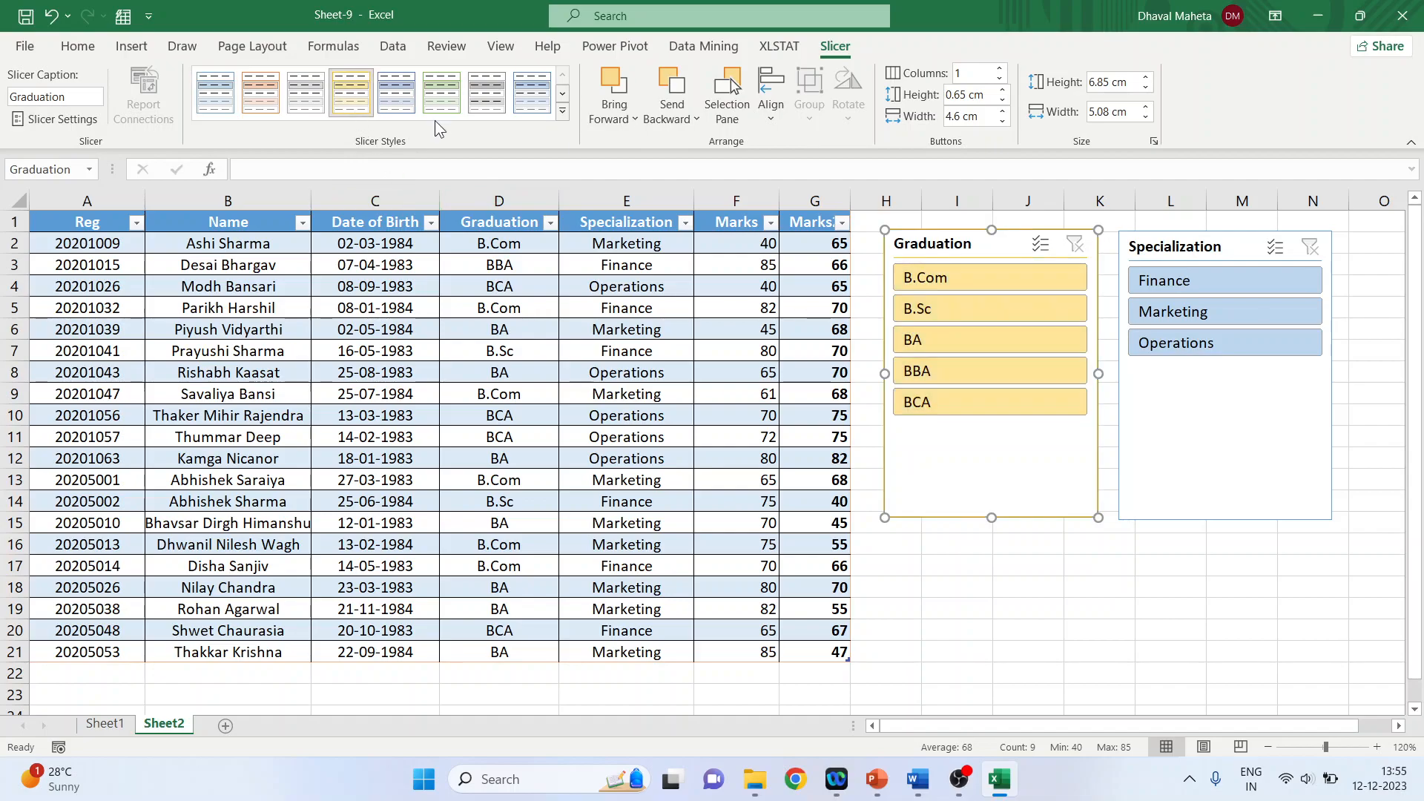
left_click(1177, 258)
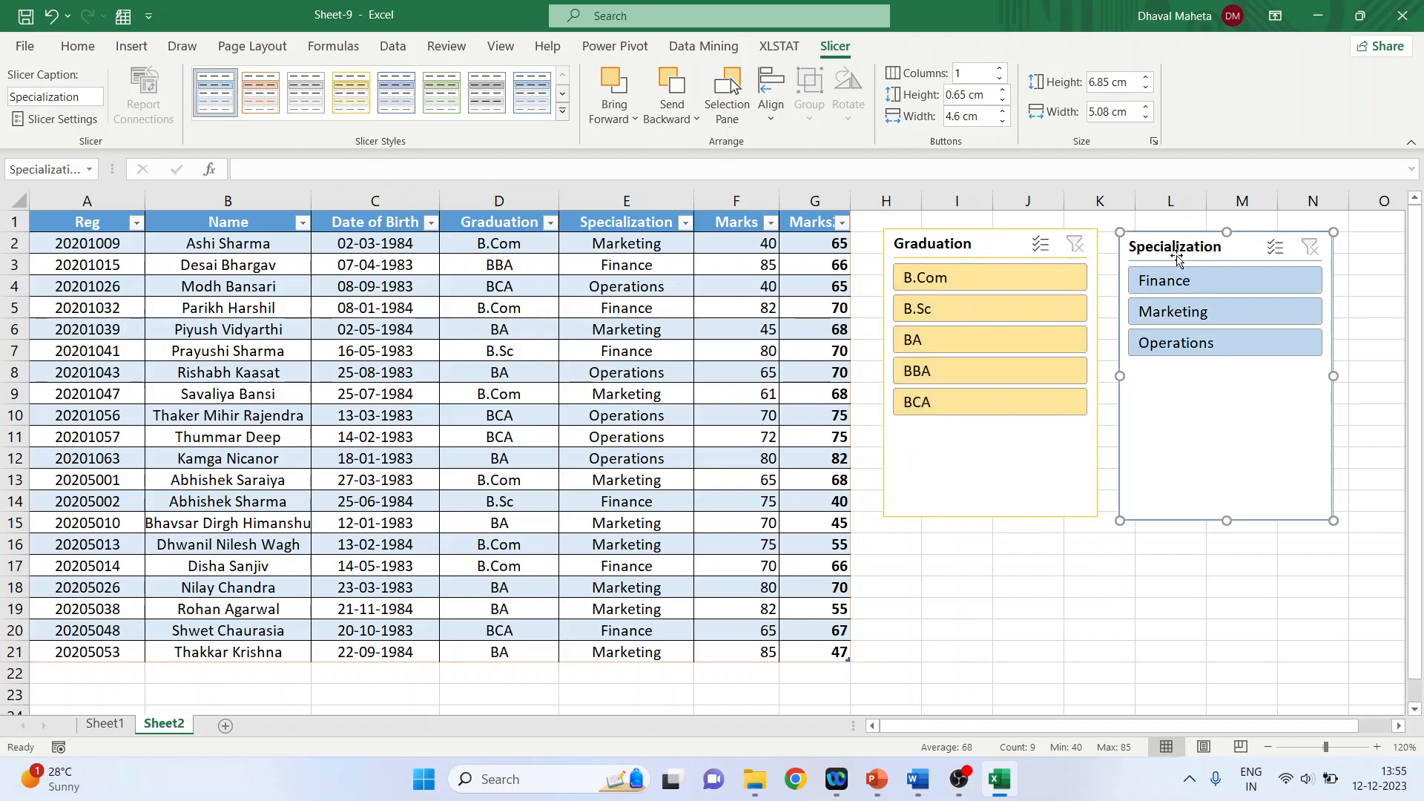
left_click(564, 113)
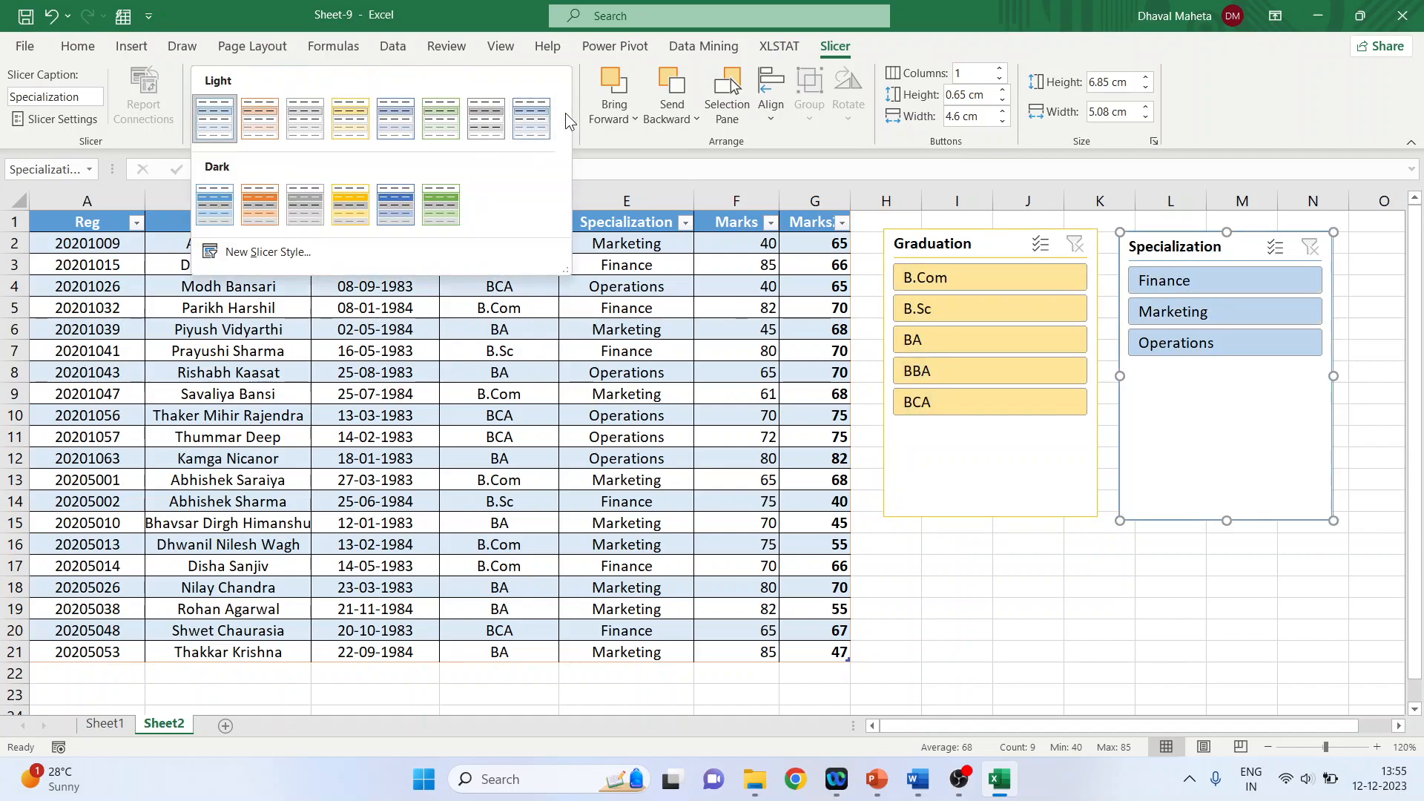
left_click(441, 208)
left_click(1075, 567)
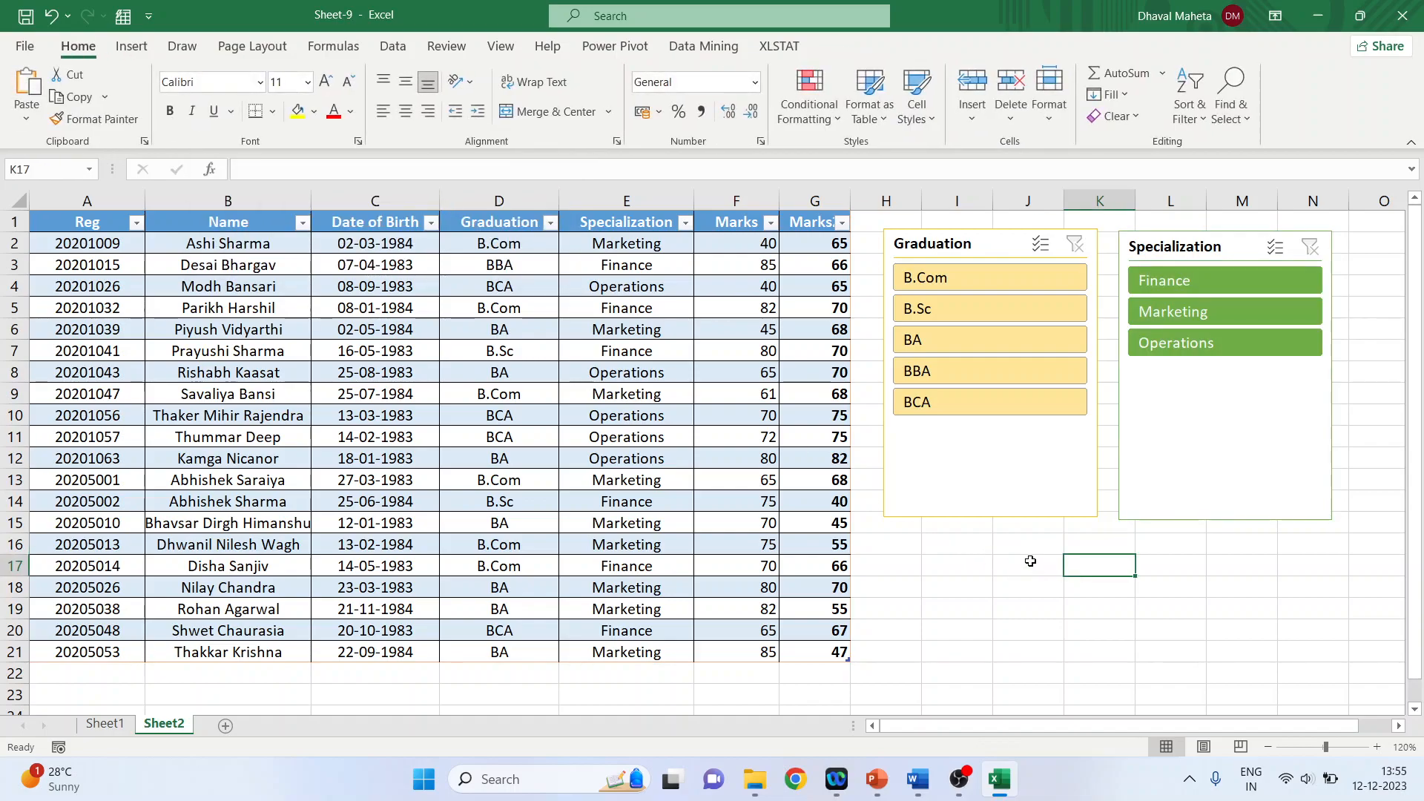
- Arrange the Graduation slicer in 2 columns with buttons 1.4 cm high and 2.5 cm wide
left_click(968, 245)
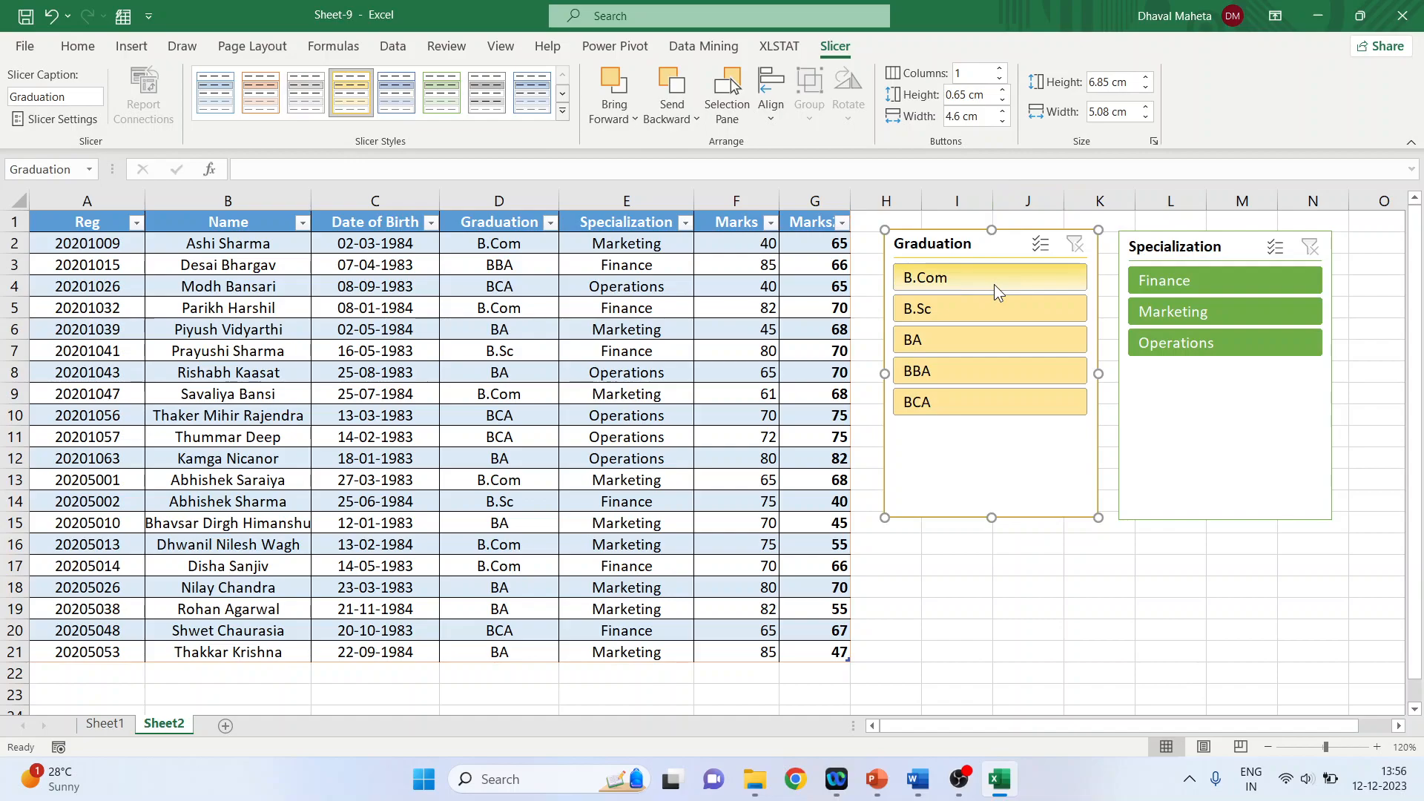
left_click(1001, 69)
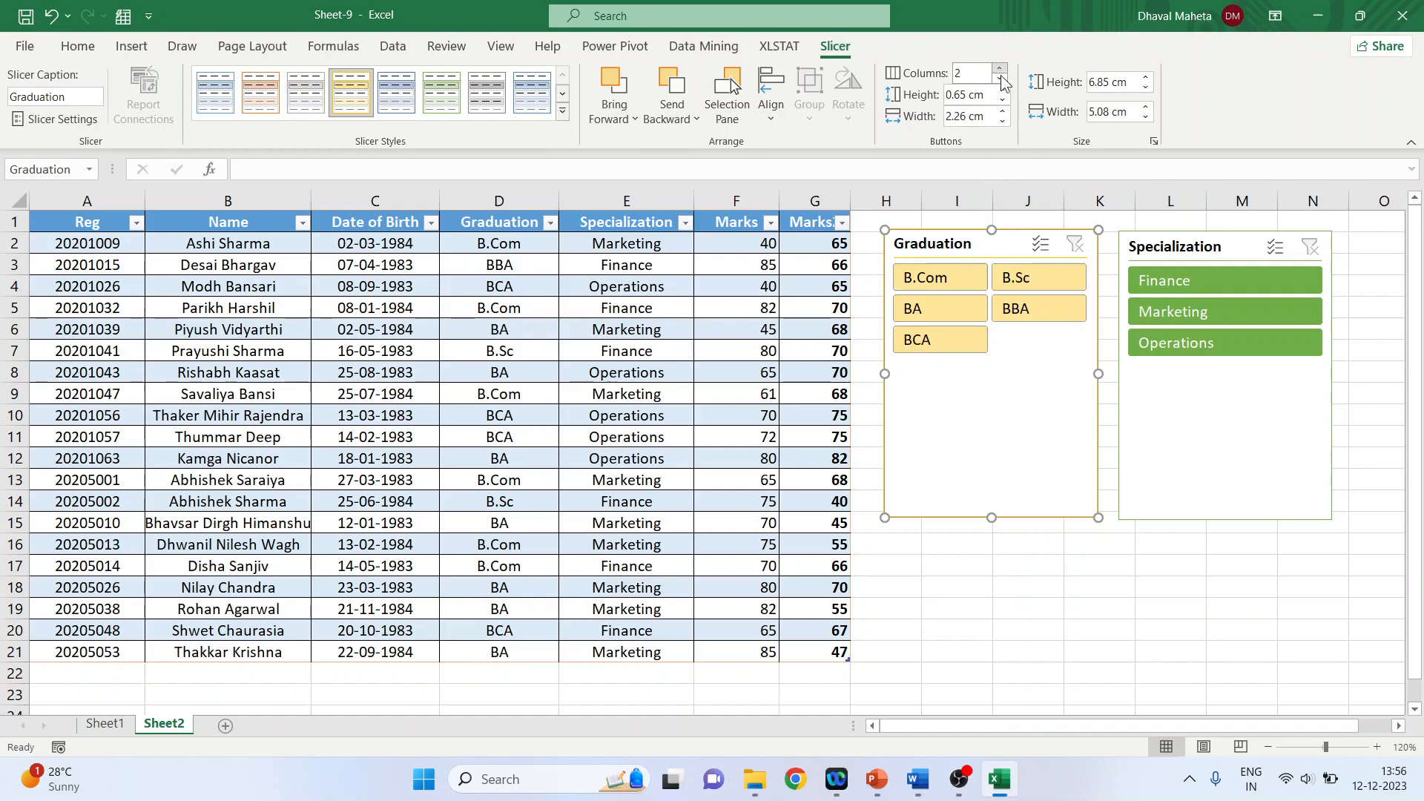
left_click(1003, 89)
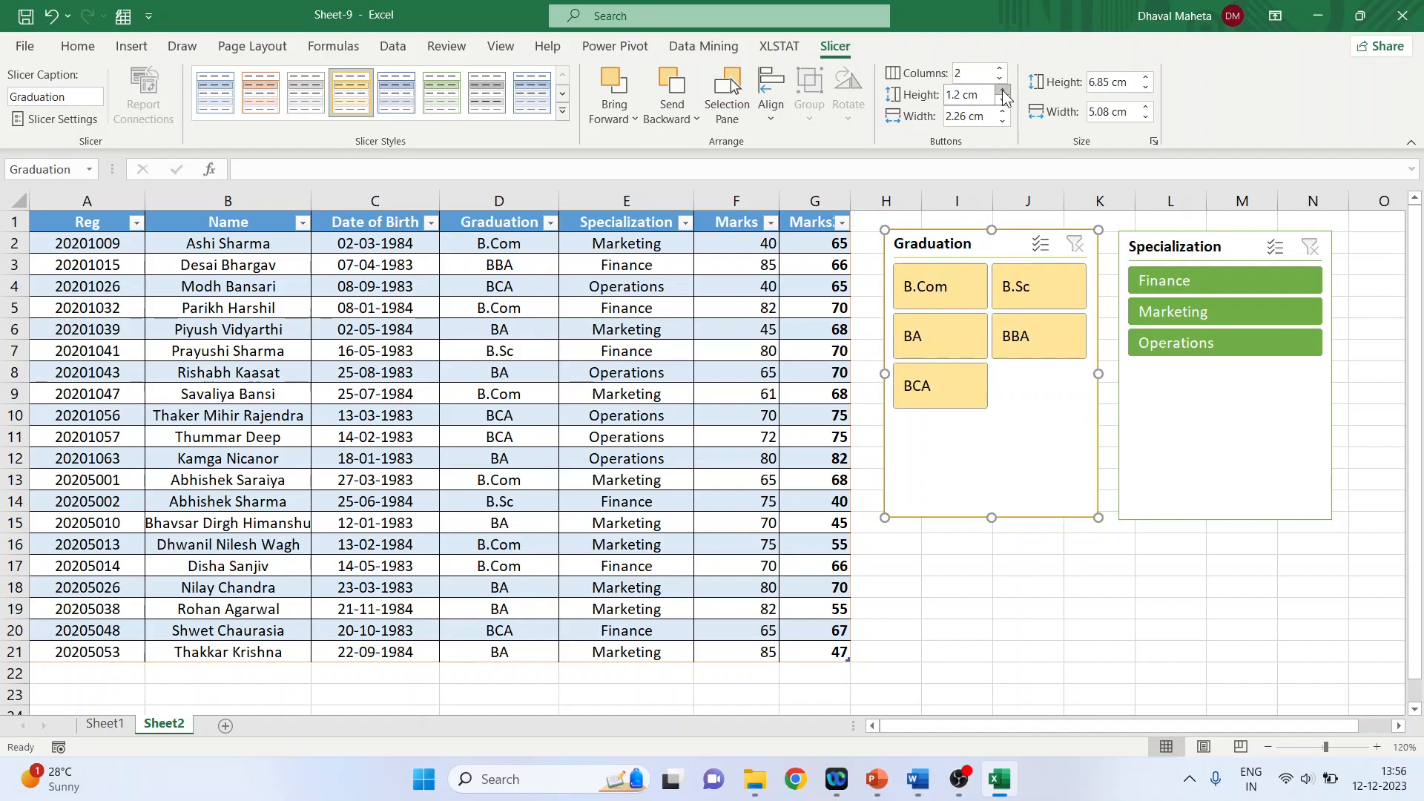
left_click(1003, 90)
left_click(1003, 111)
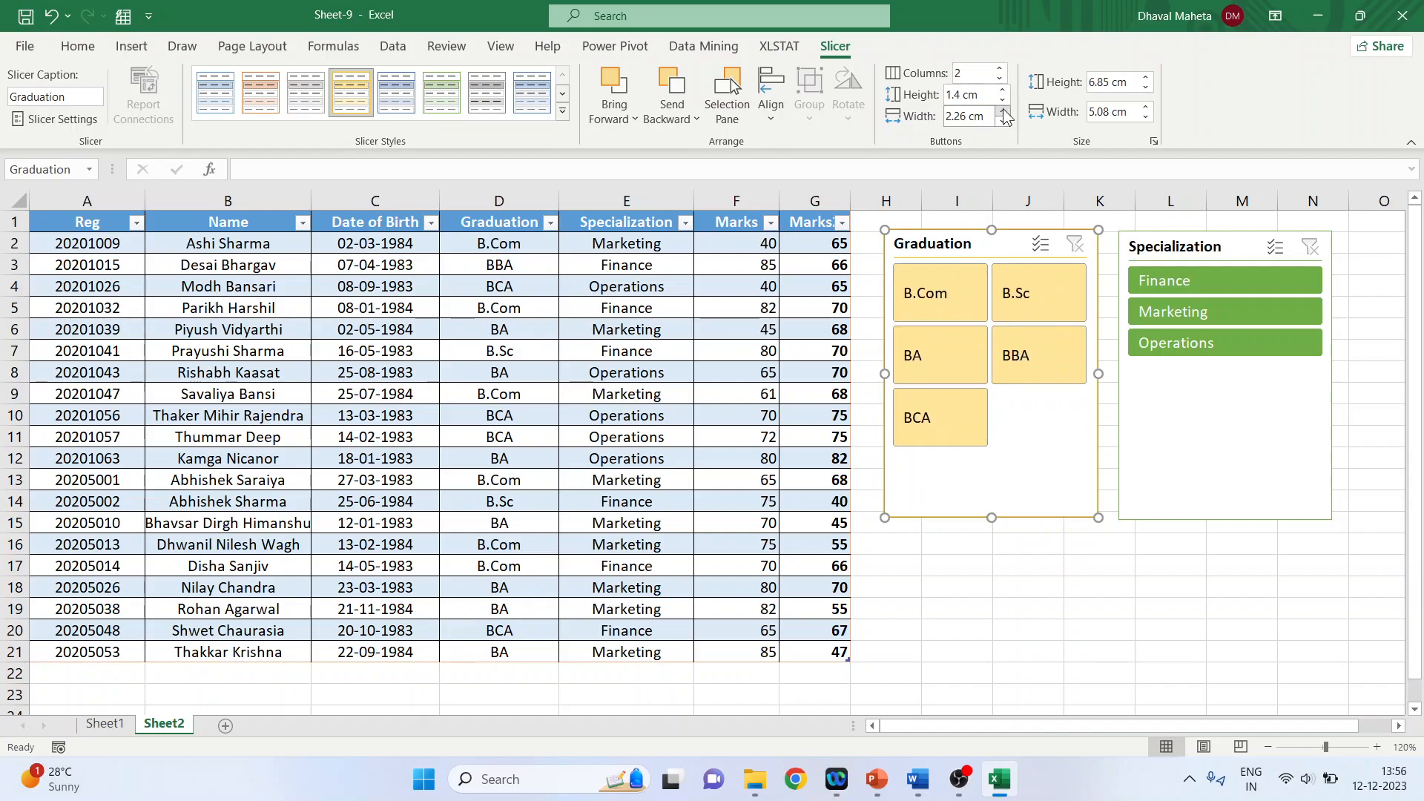
left_click(1003, 111)
left_click(1003, 111)
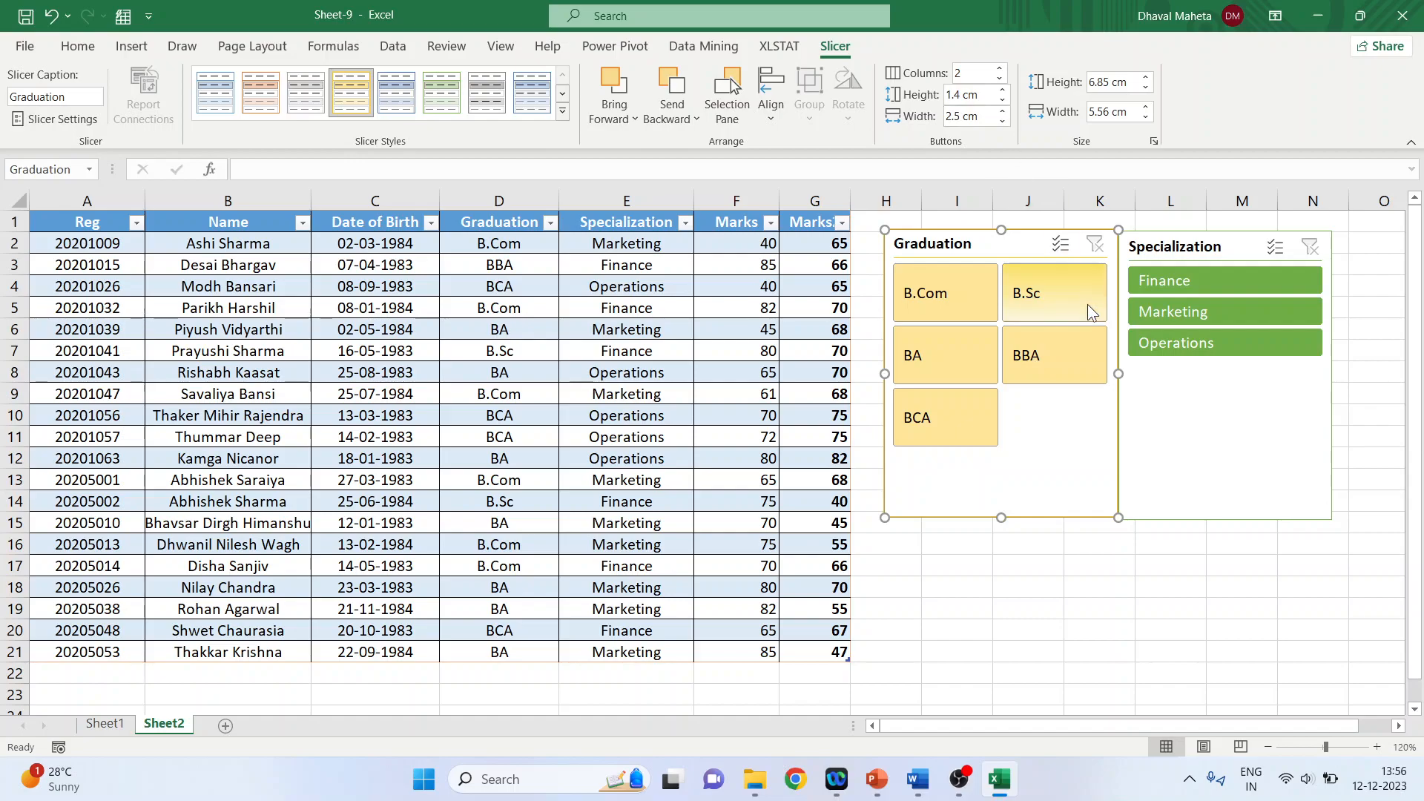
- Set the button height of the Specialization slicer to 1.2 cm
left_click(1221, 410)
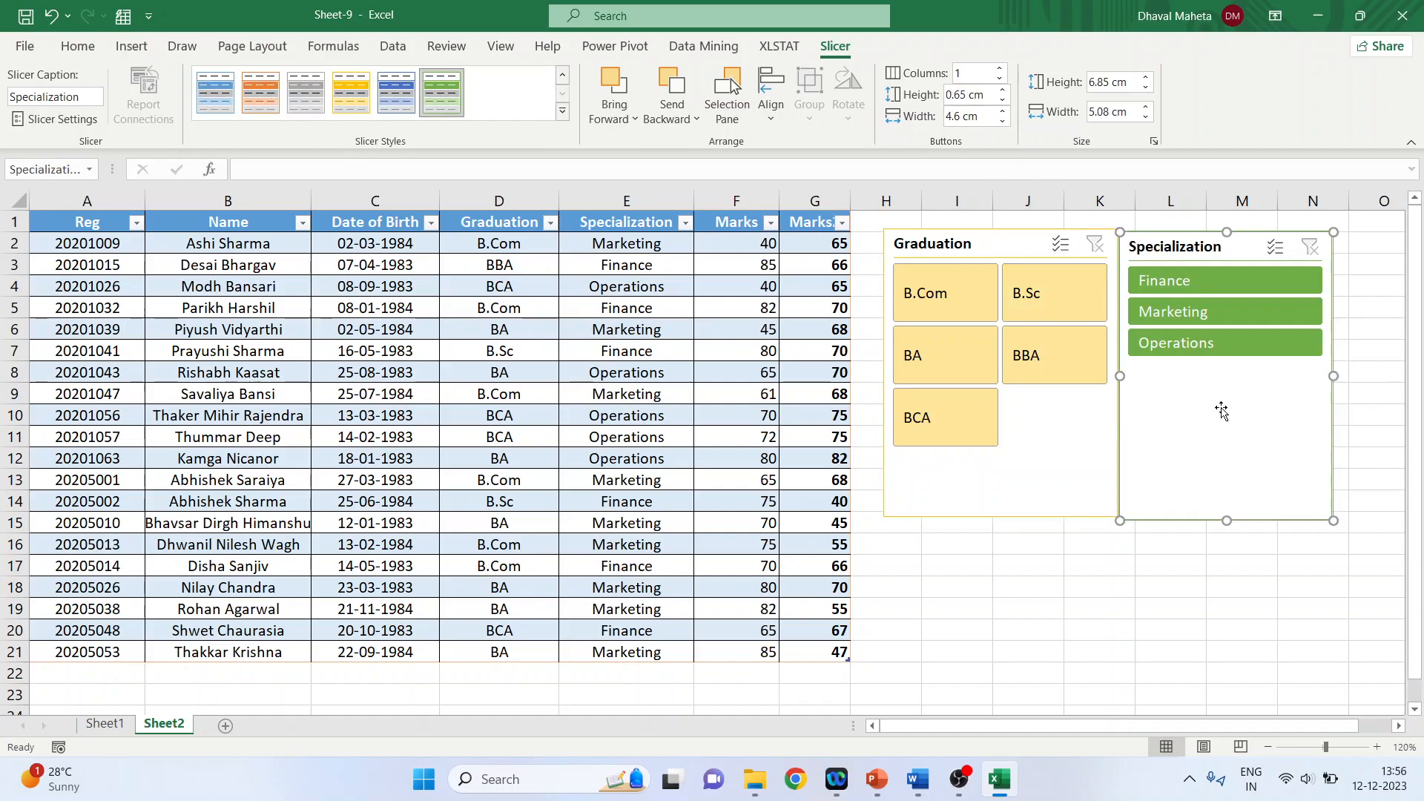
left_click(1003, 90)
left_click_drag(1002, 90, 1003, 90)
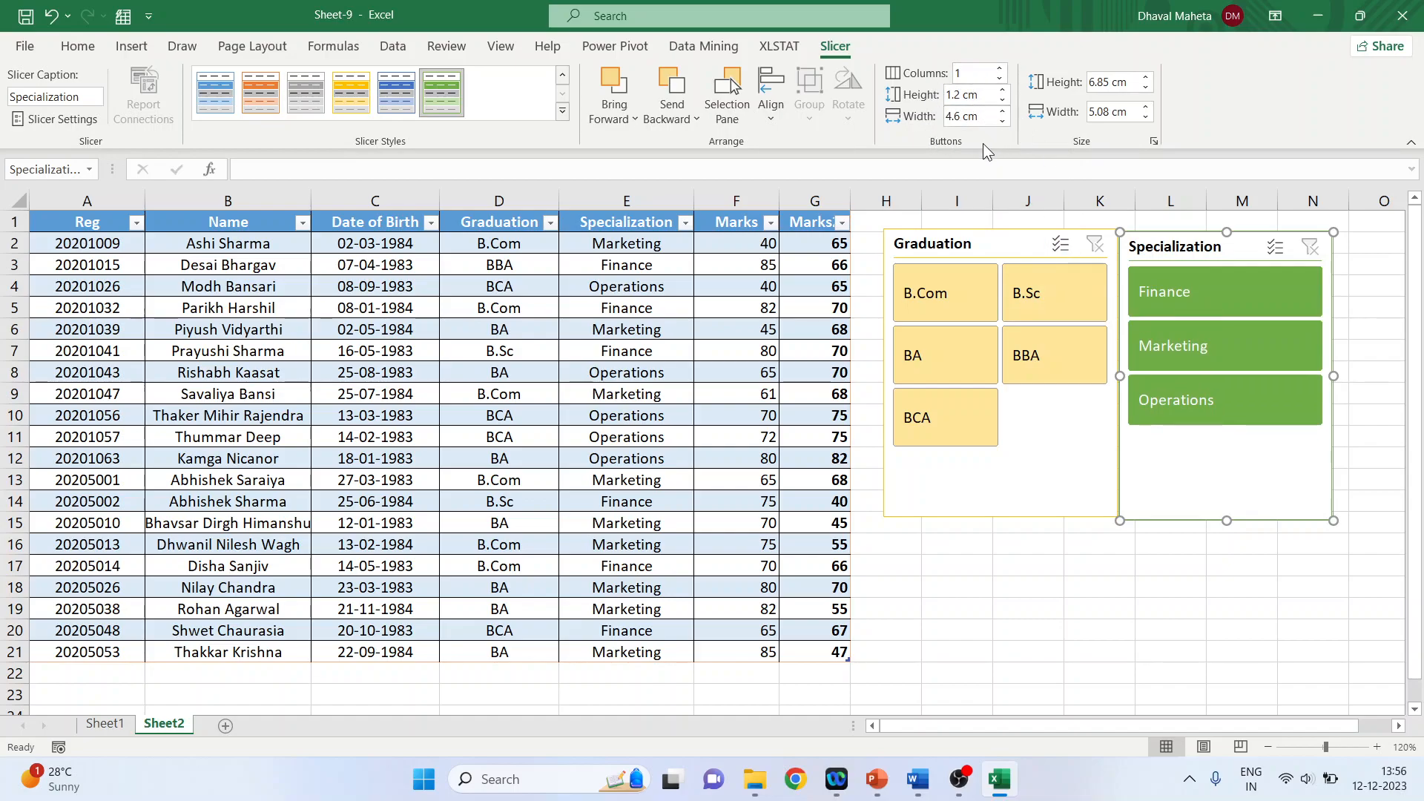
- Resize the Graduation slicer to 7.2 cm high and 5.4 cm wide
left_click(1054, 452)
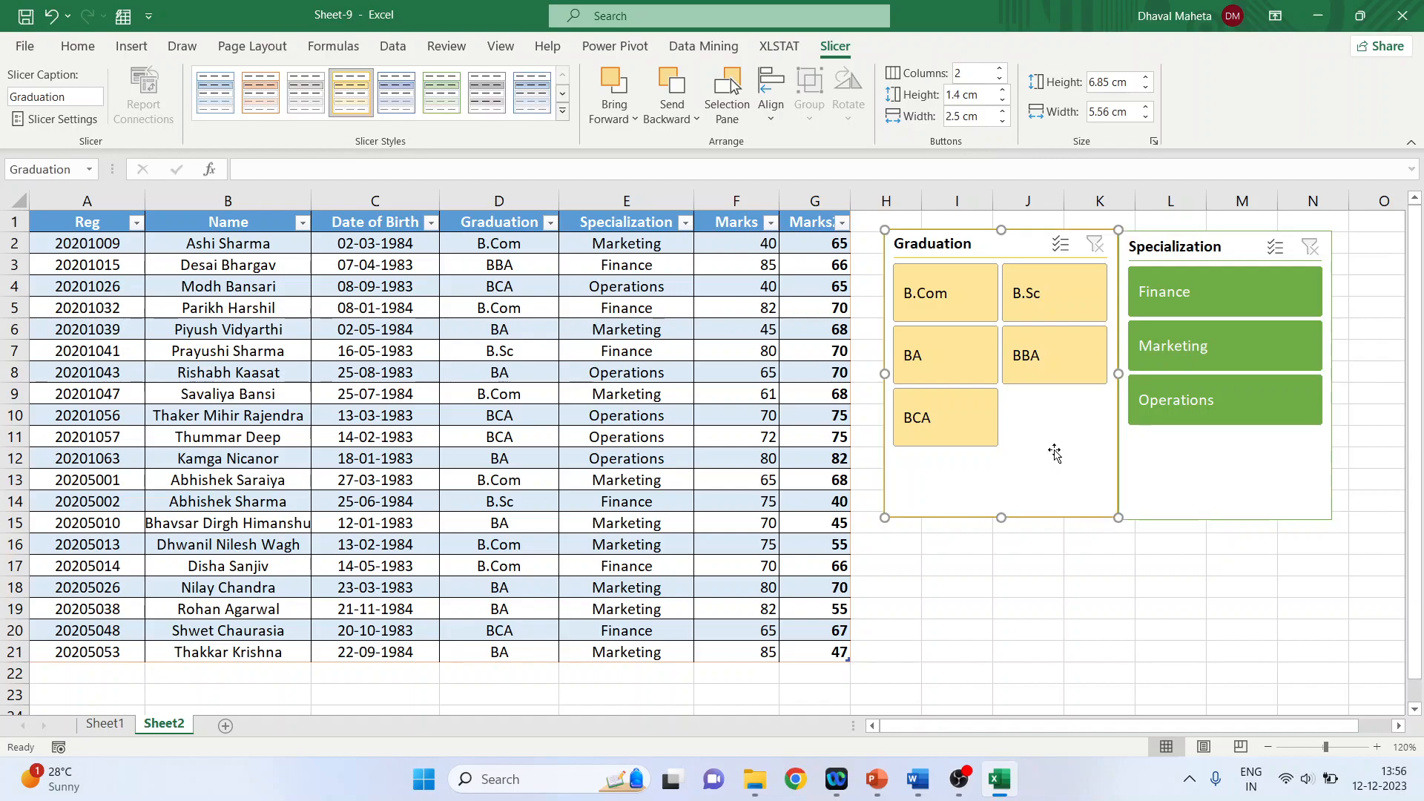
left_click(1146, 77)
left_click(1146, 78)
left_click(1146, 78)
left_click(1145, 77)
left_click(1147, 107)
left_click(1146, 107)
left_click(1147, 108)
left_click(1146, 118)
left_click(1146, 118)
left_click(1147, 118)
left_click(1147, 118)
left_click(1197, 612)
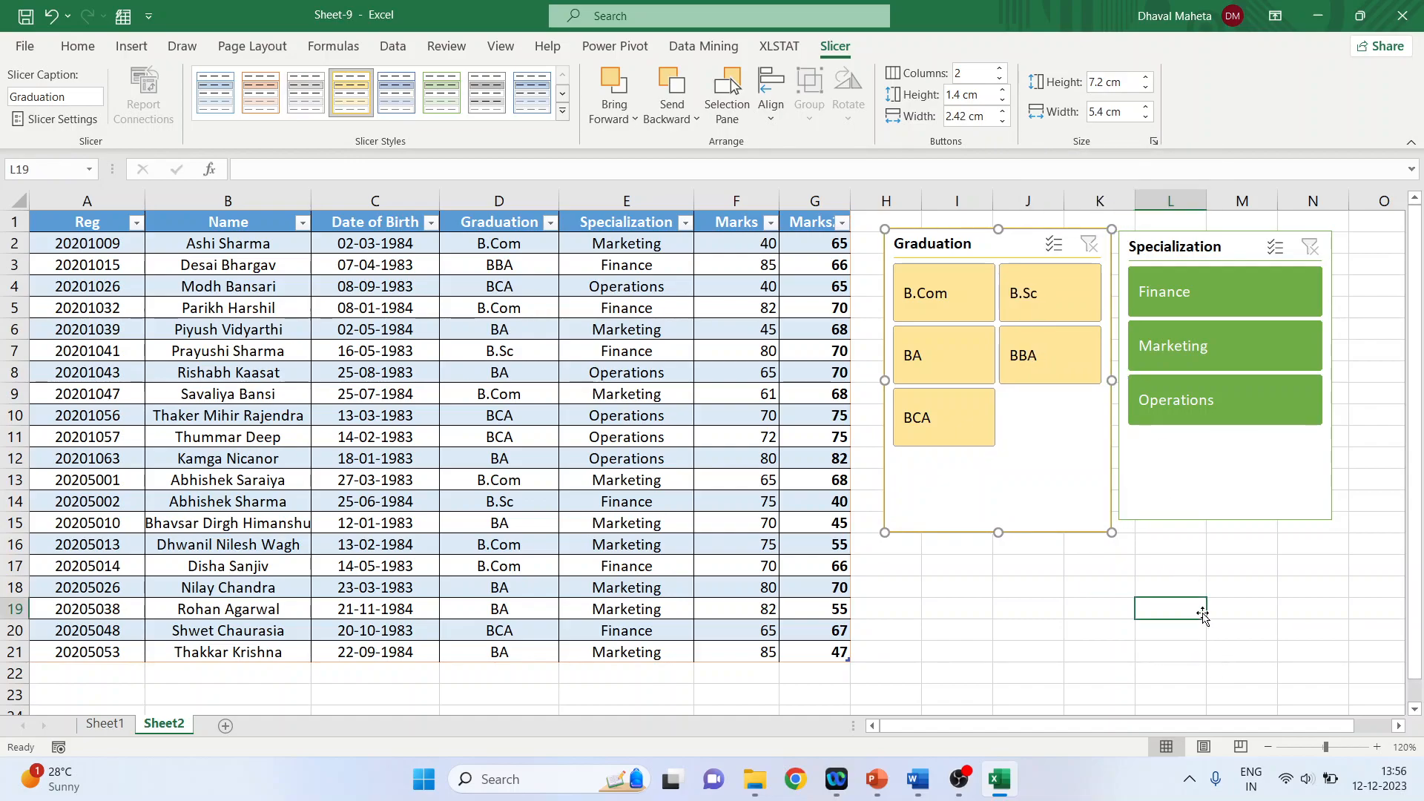
- Filter the table by graduation, using B.Com, BA, BCA and BBA in turn
left_click(940, 302)
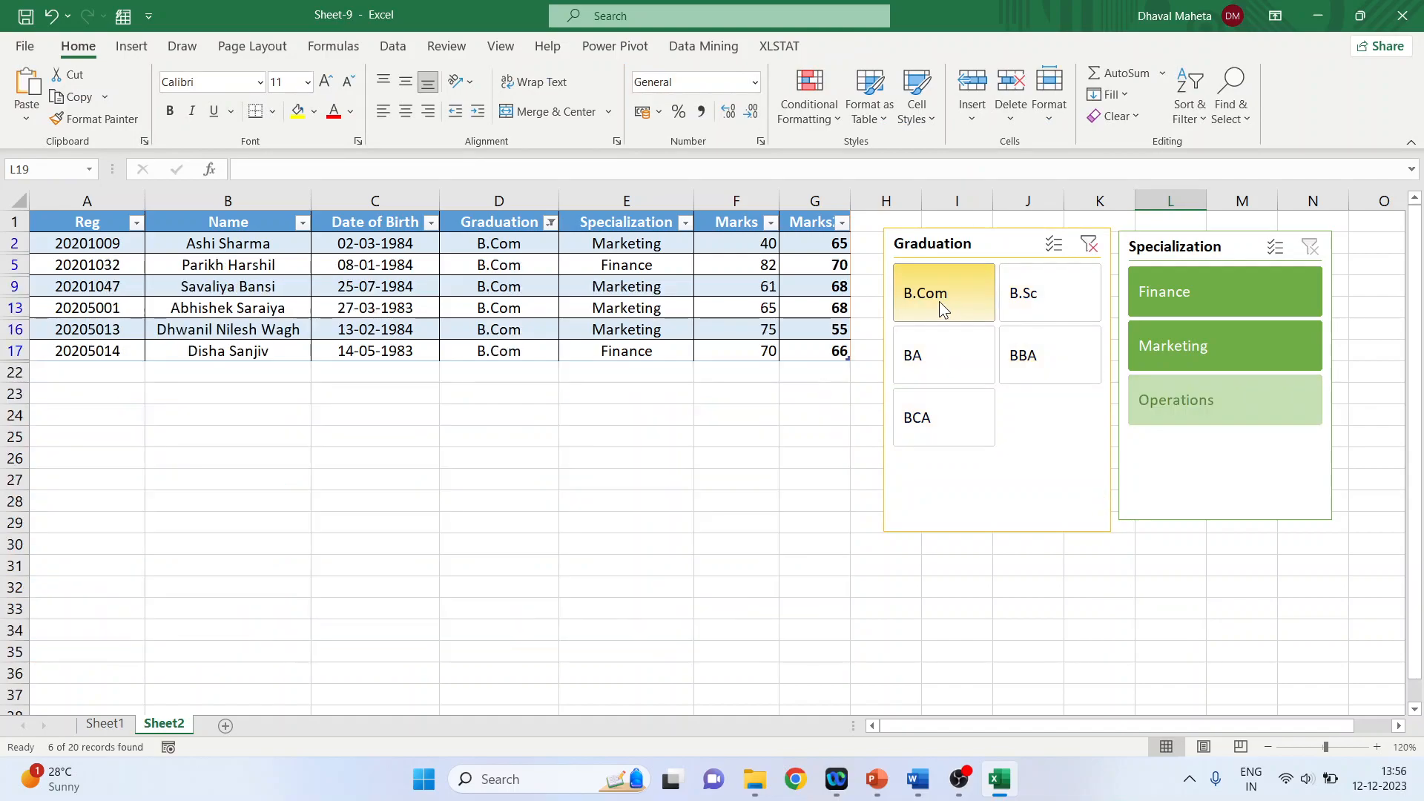
left_click(918, 357)
left_click(936, 442)
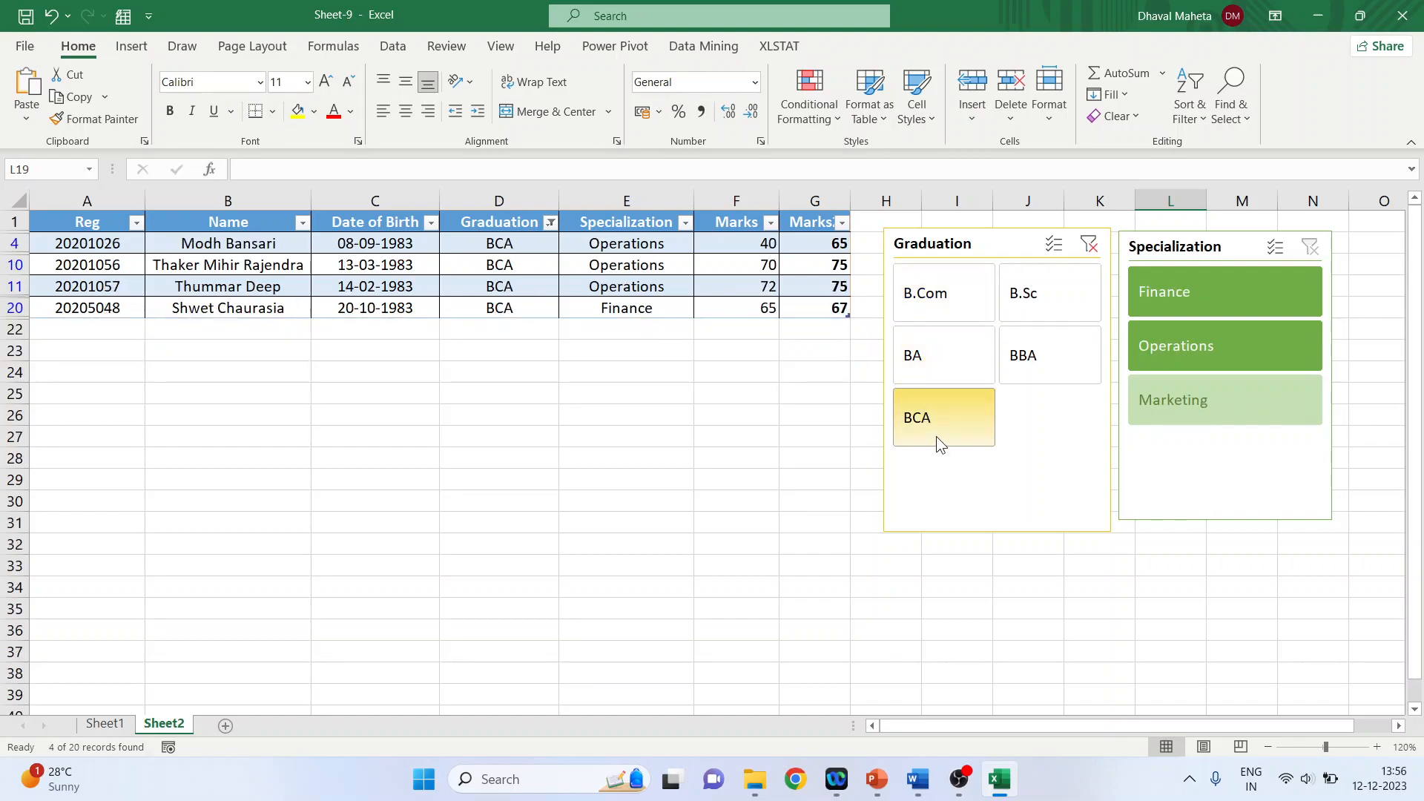
left_click(1037, 371)
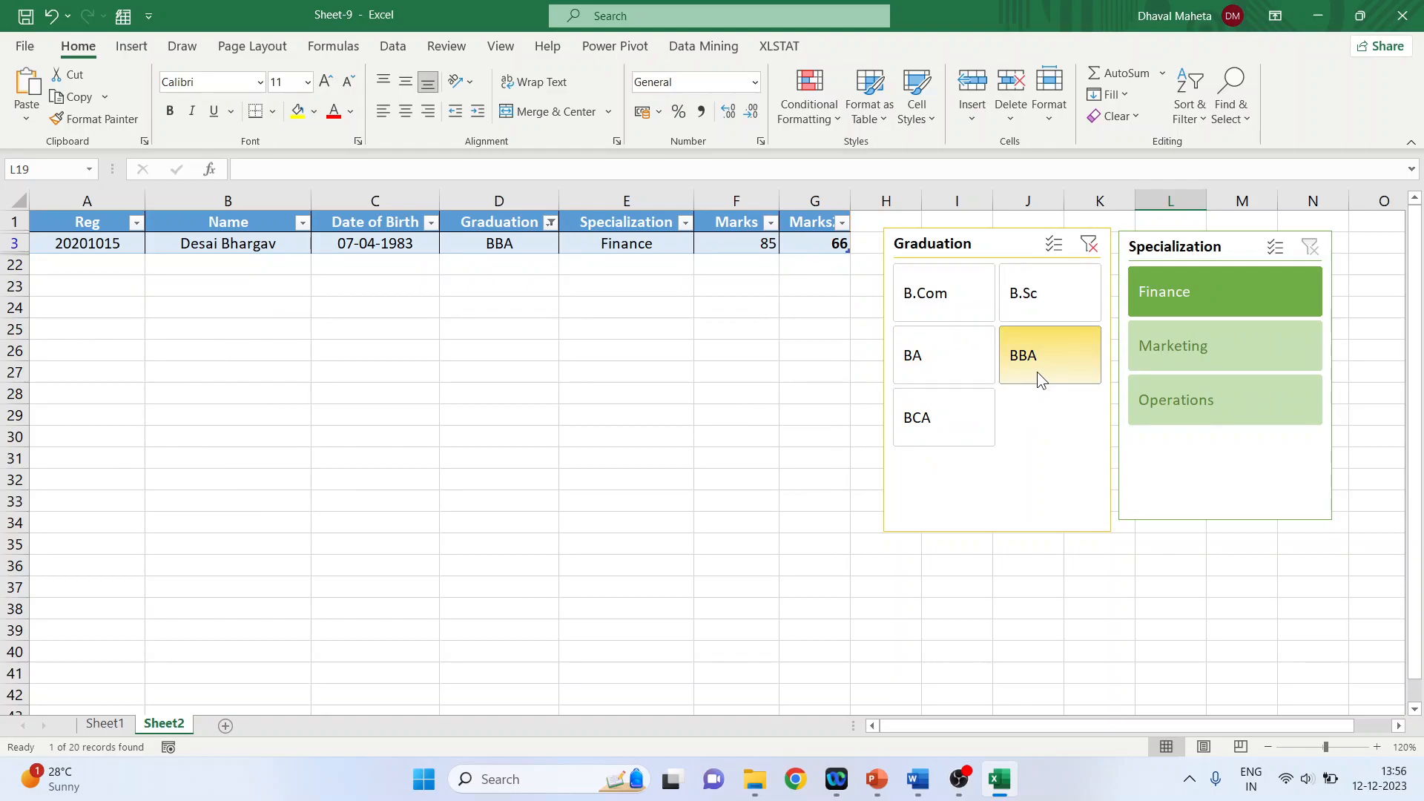
- Filter the table to B.Com graduates with the Marketing specialization using the slicers
left_click(958, 304)
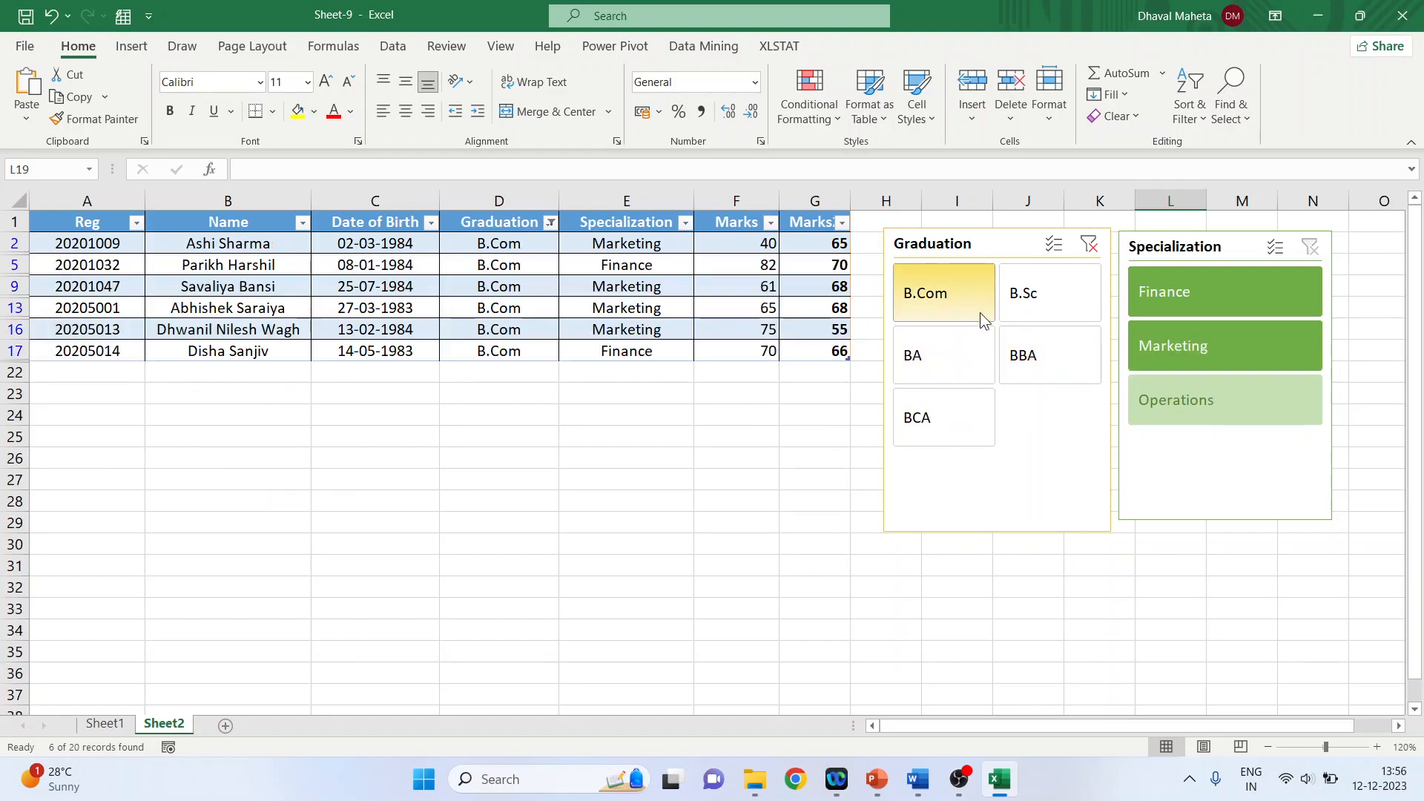
left_click(1194, 349)
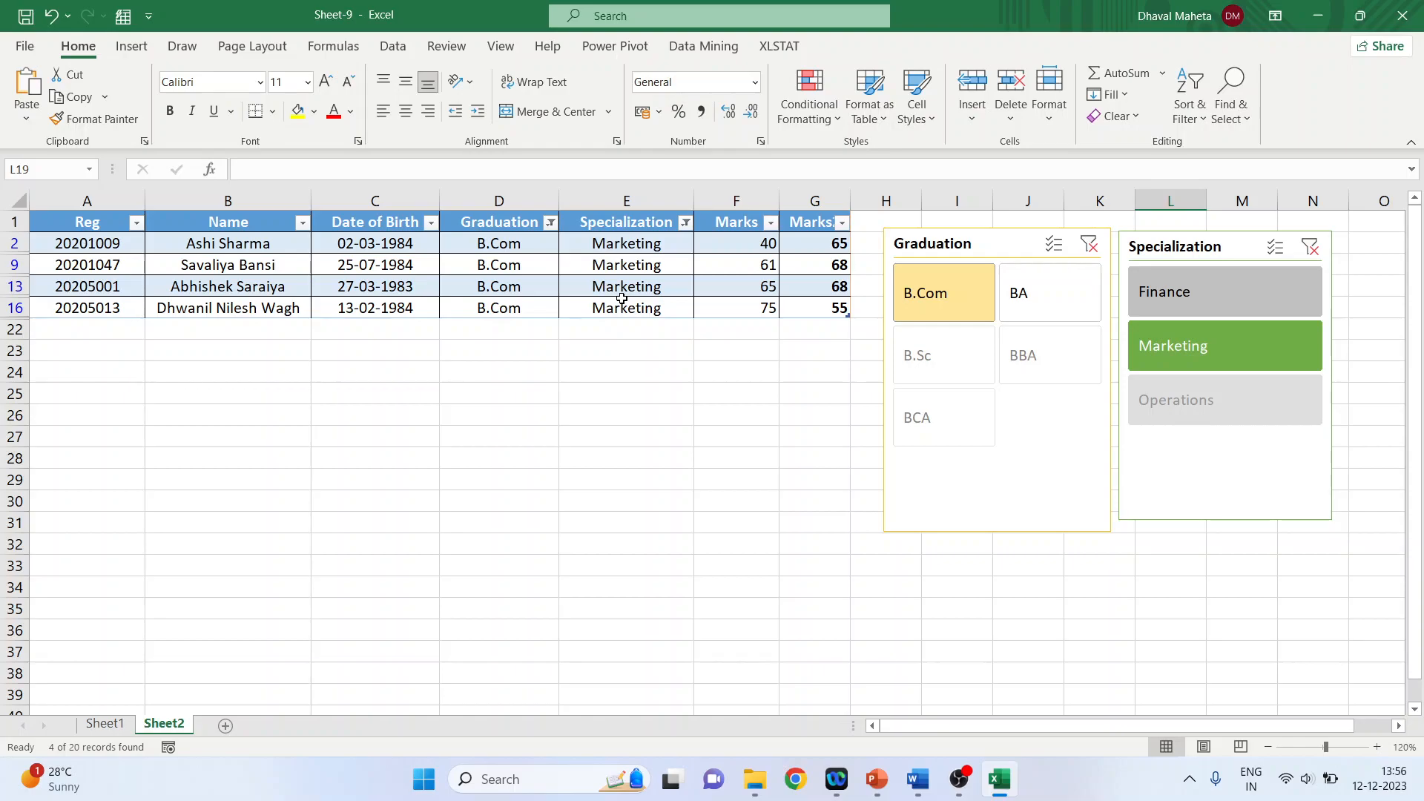
- Enable multi-select on the Graduation slicer to add B.Sc to B.Com, and switch the Specialization filter to Finance
left_click(963, 498)
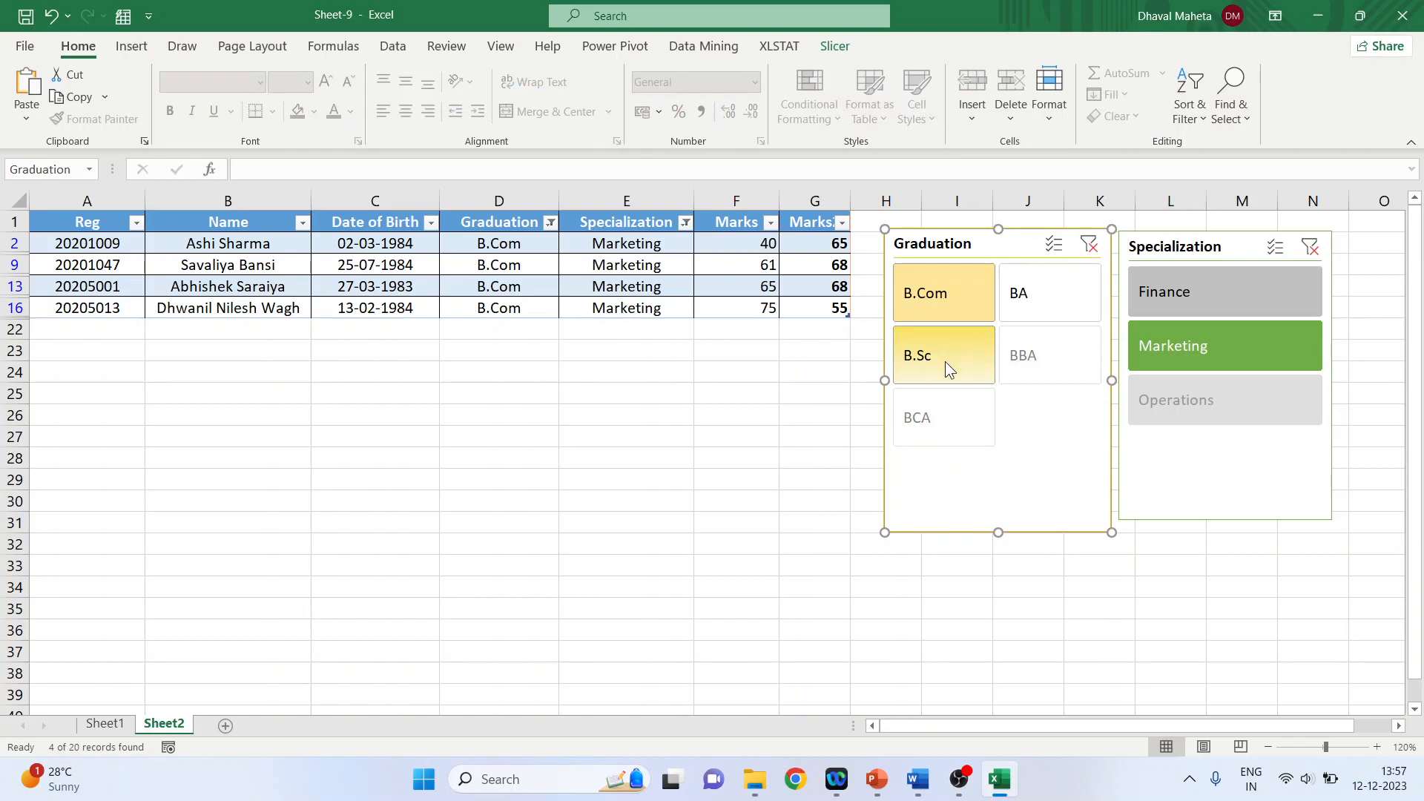
left_click(1053, 244)
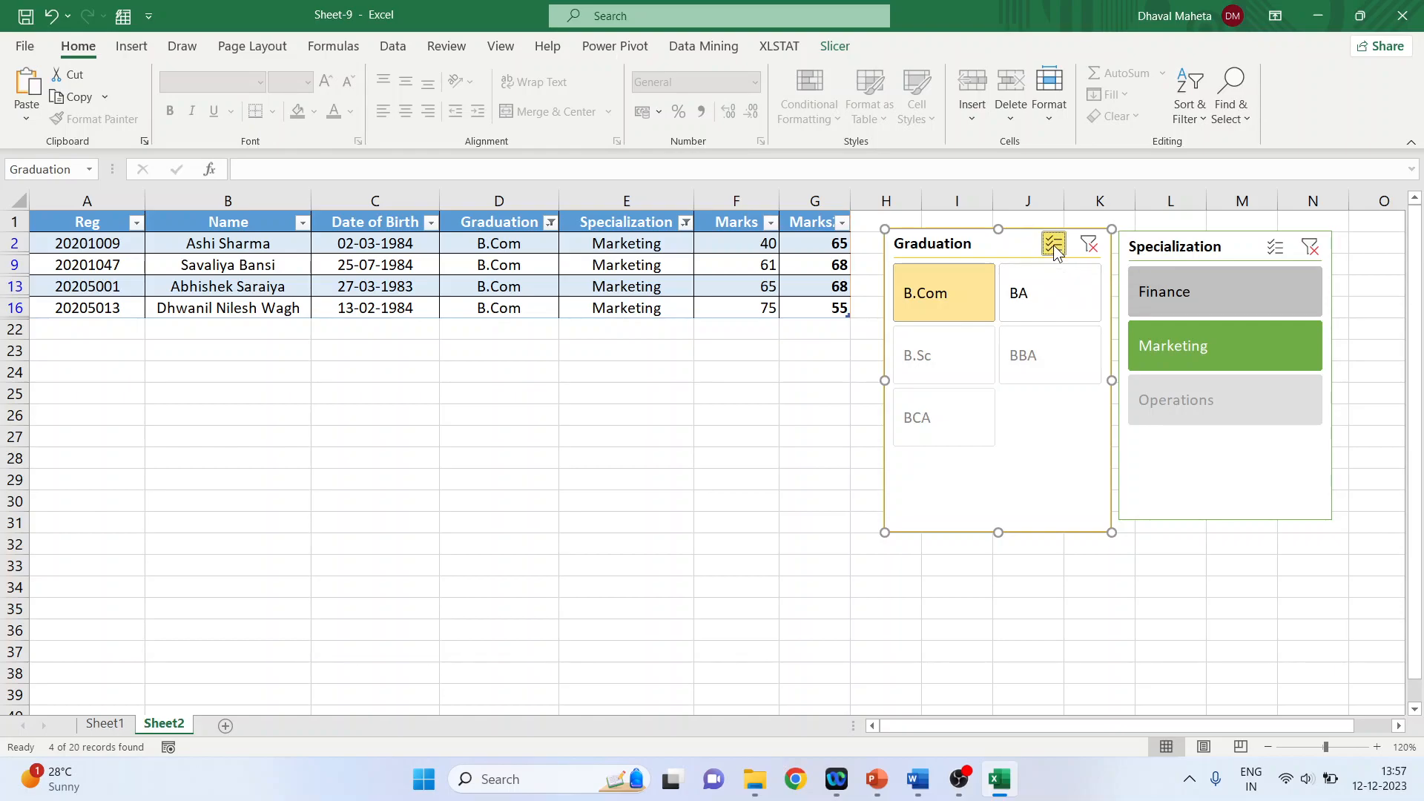
left_click(945, 353)
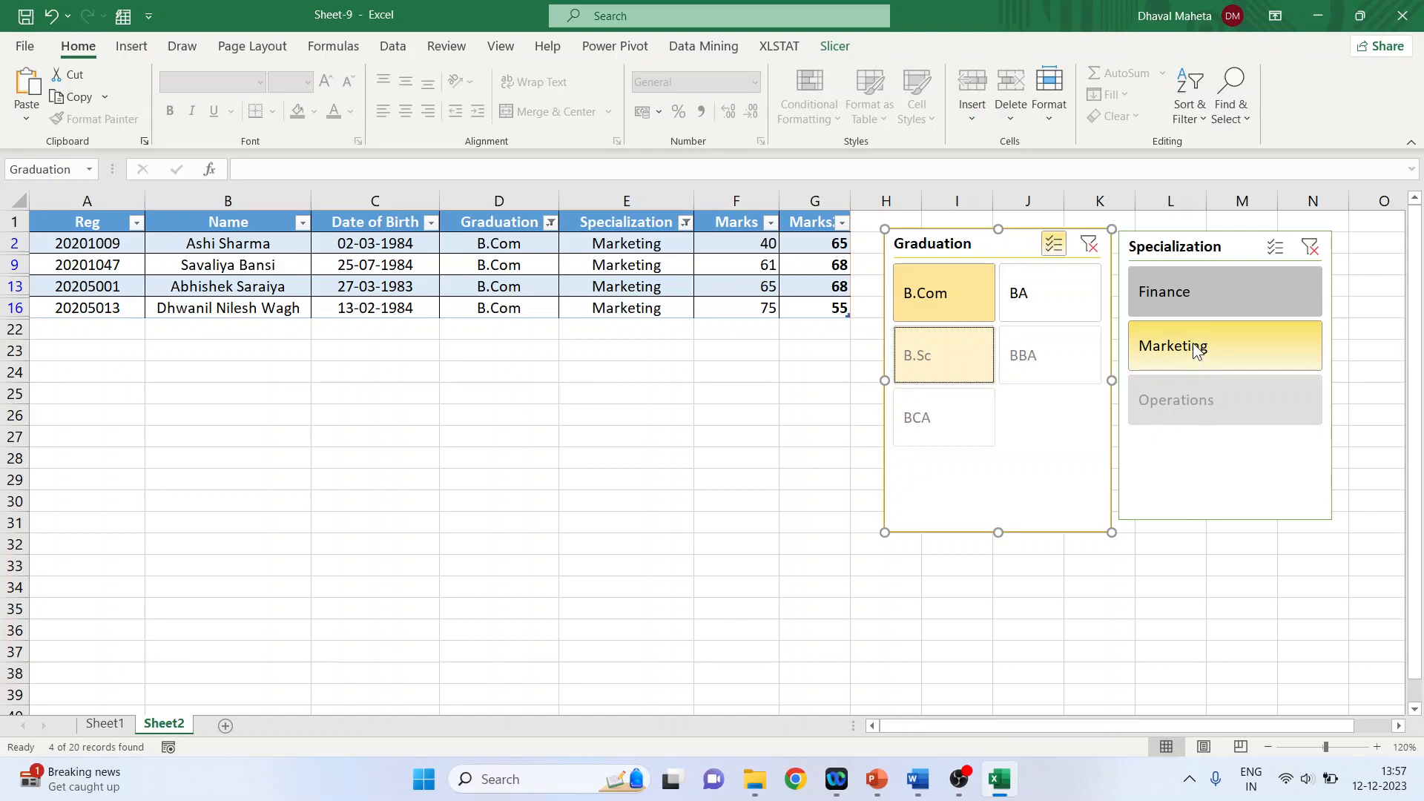
left_click(1193, 297)
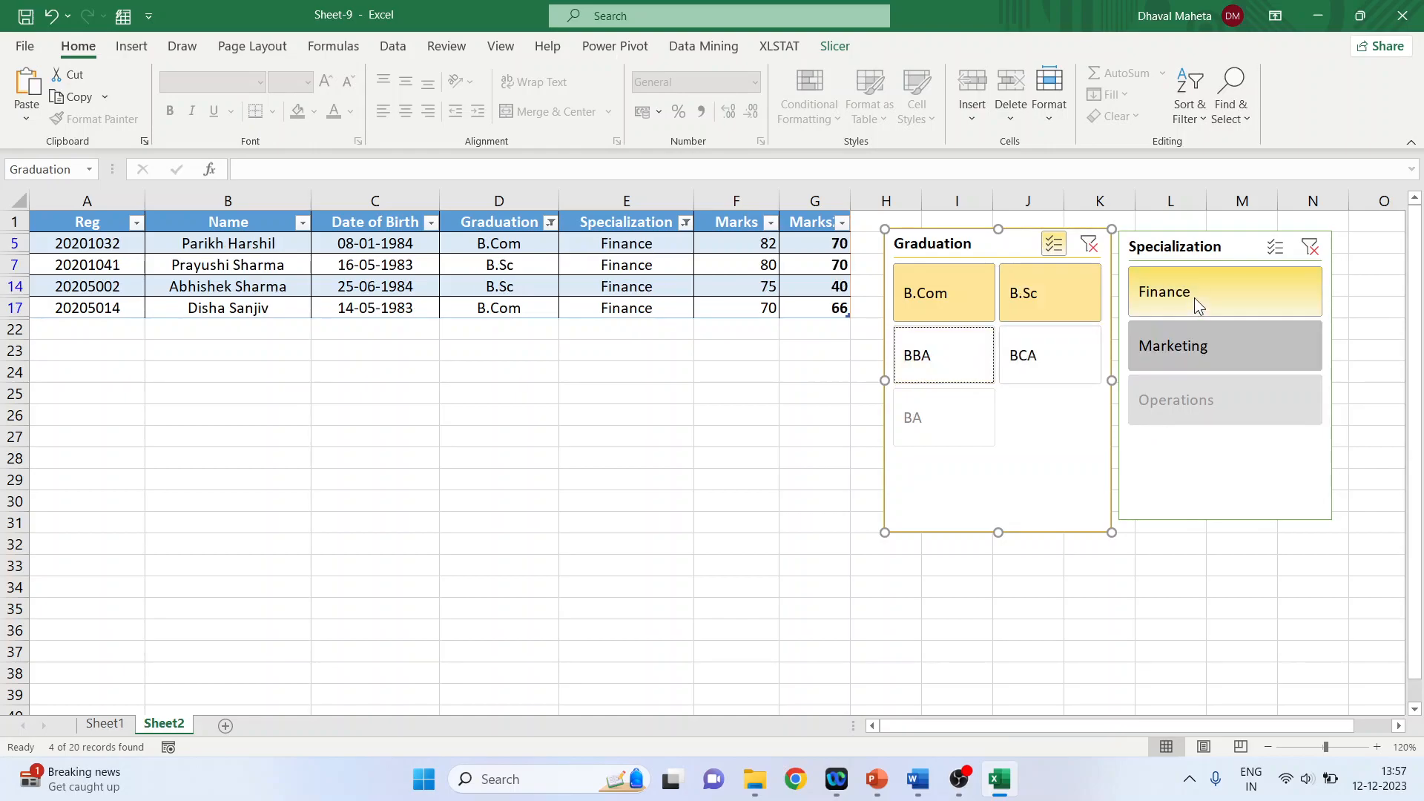
- Filter by the Marketing specialization, return to Finance, and enable multi-select on the Specialization slicer to include both Finance and Marketing
left_click(1191, 342)
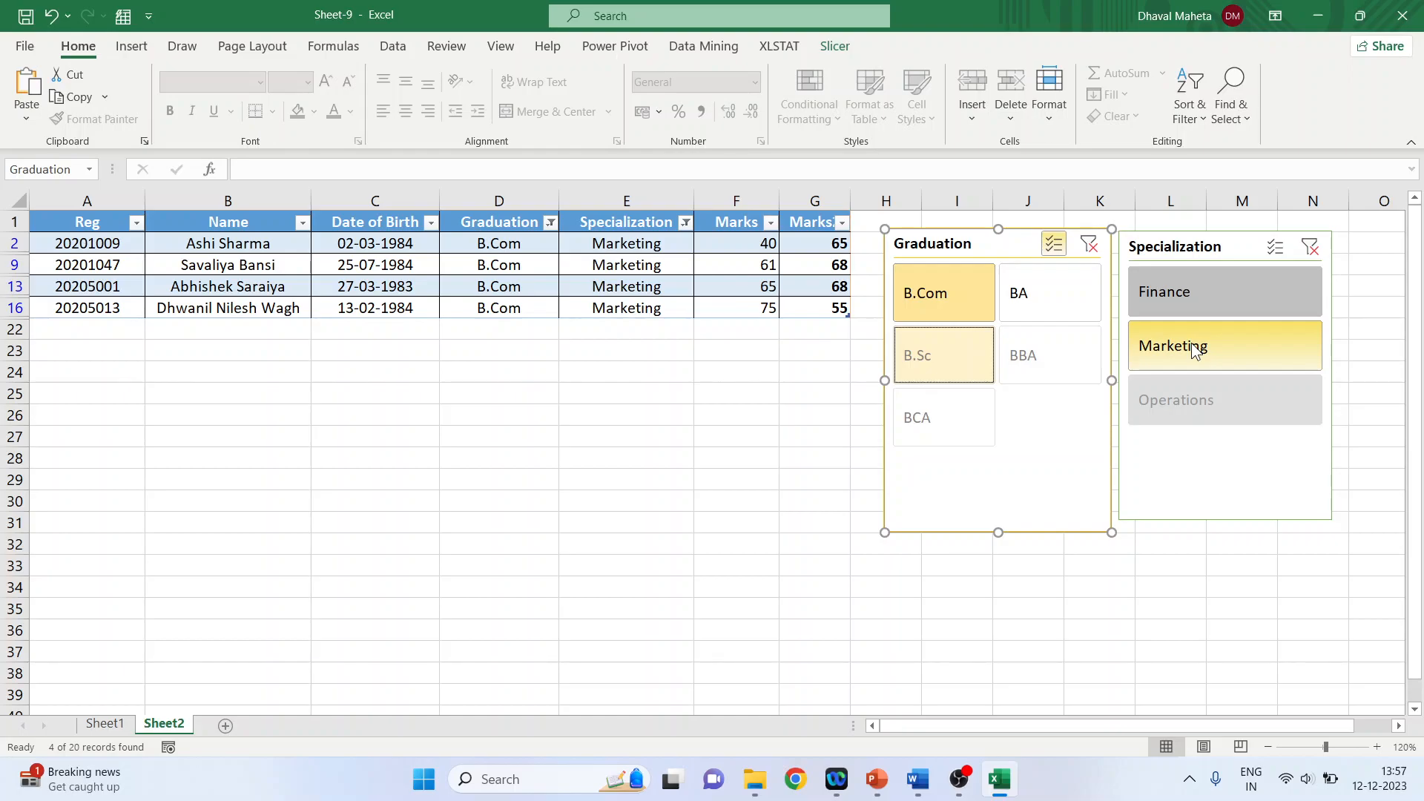
left_click(1194, 297)
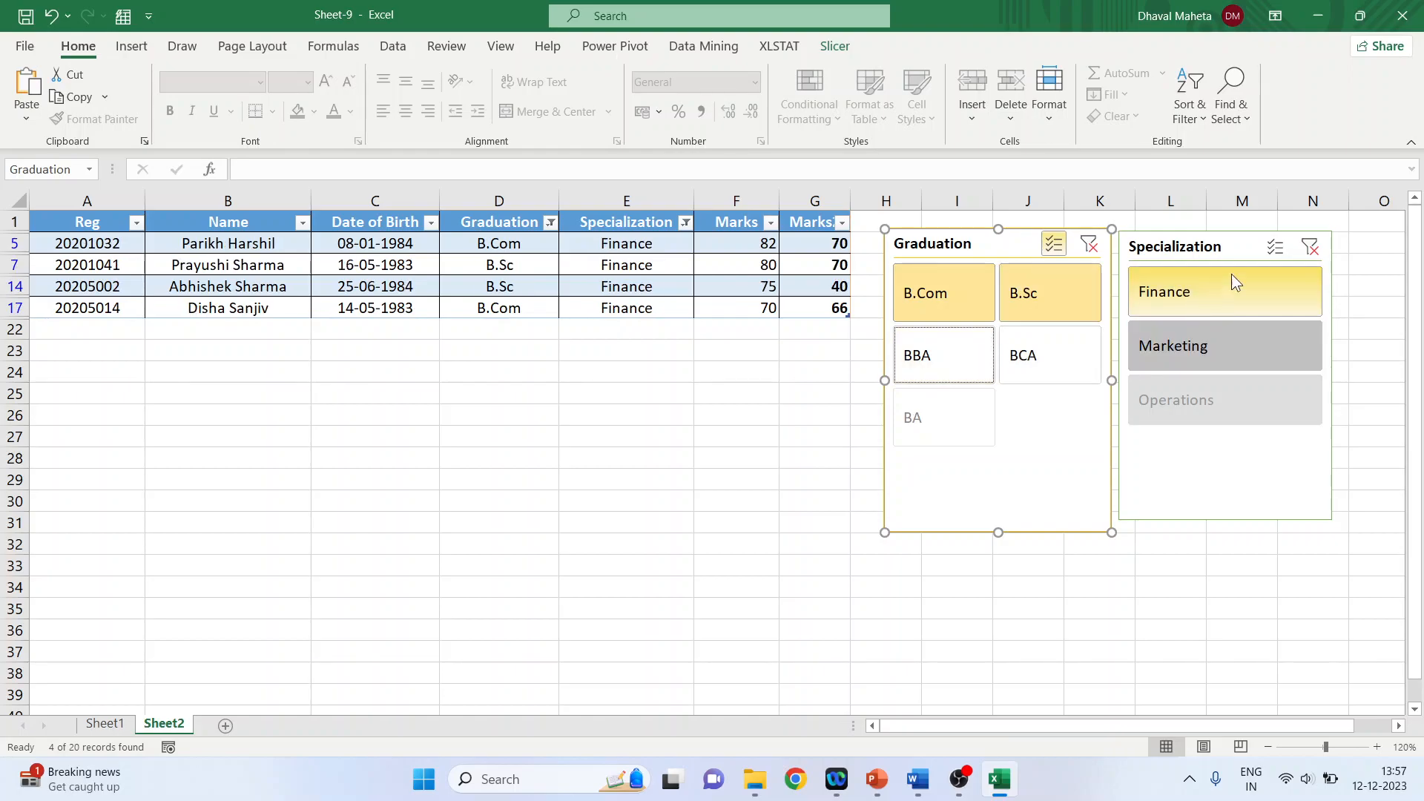
left_click(1274, 250)
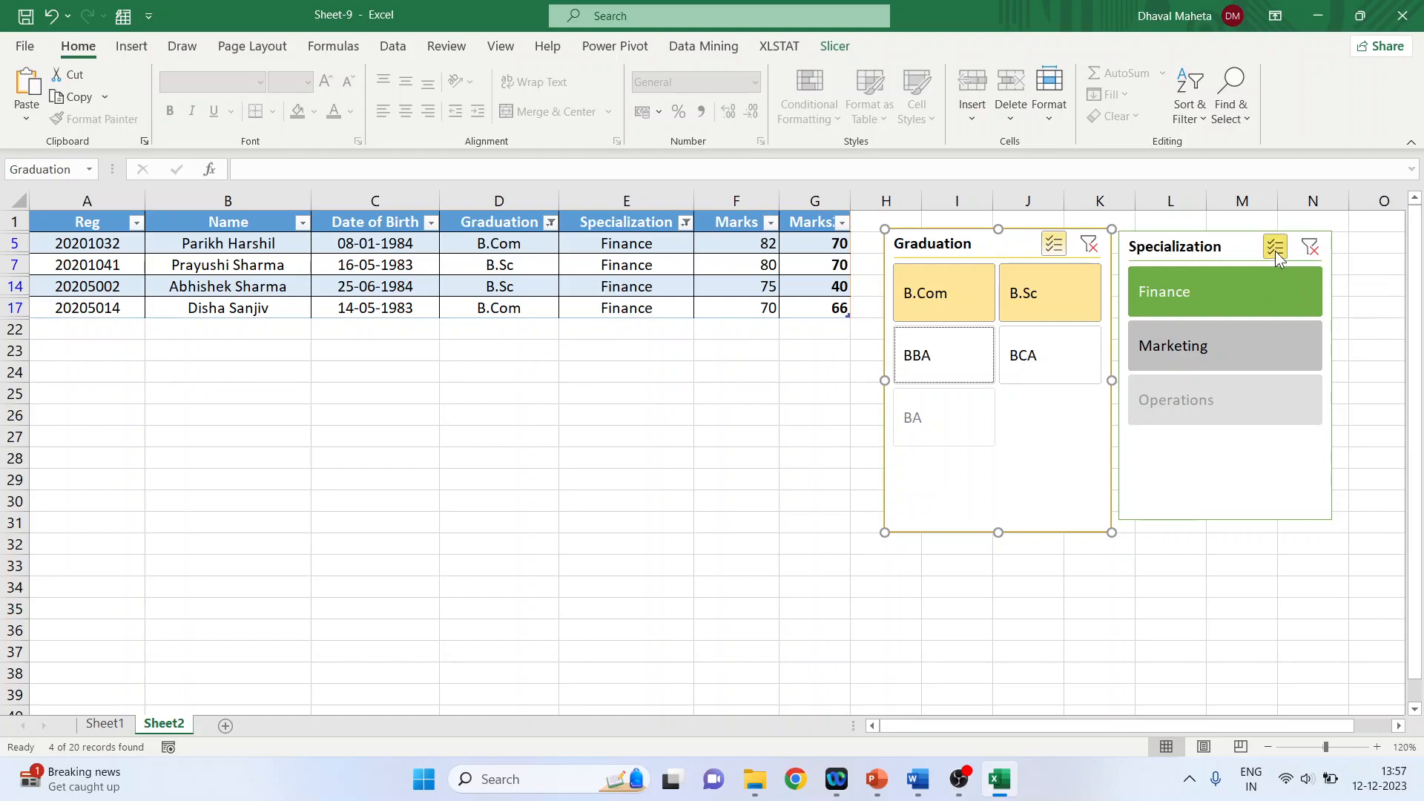
left_click(1216, 353)
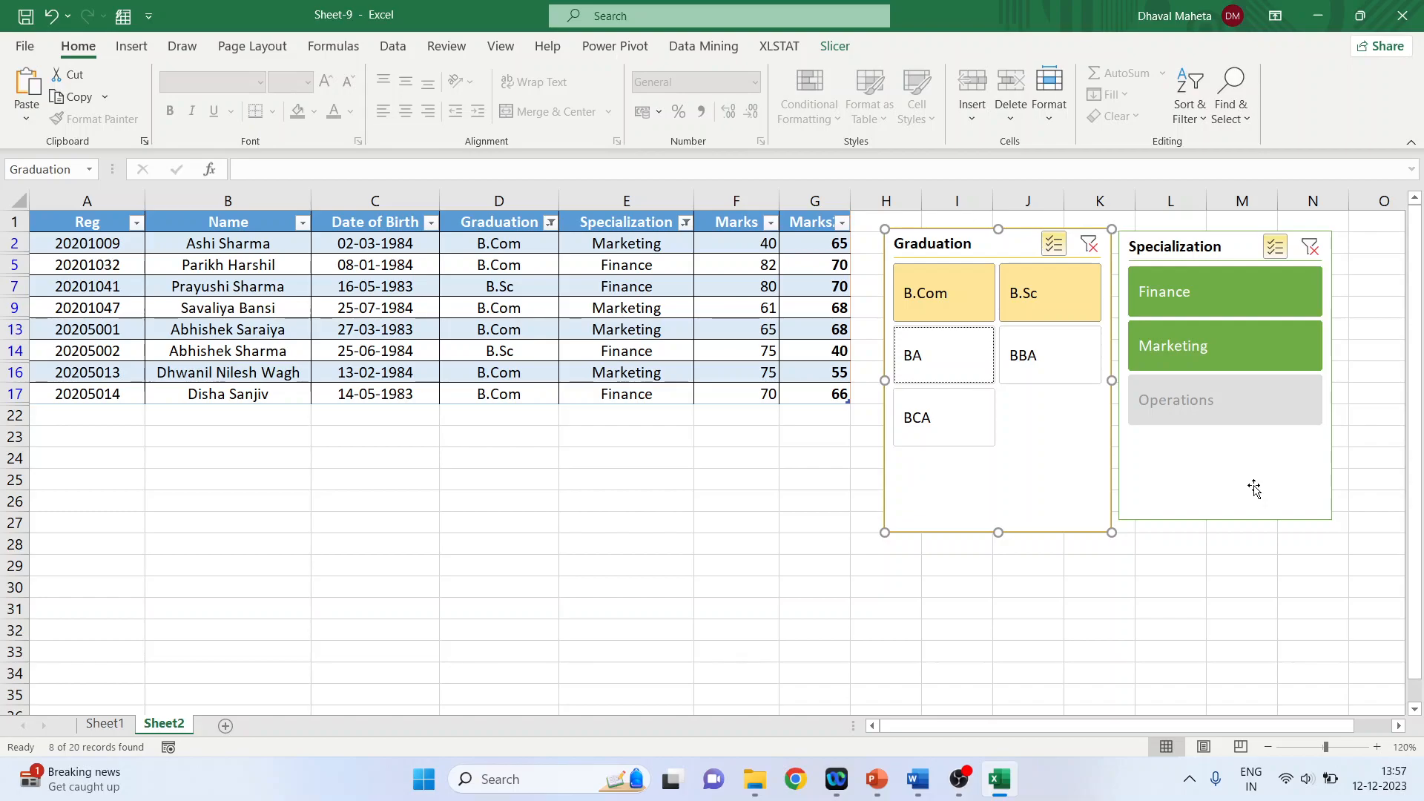
- Clear the filters on both the Graduation and Specialization slicers
left_click(1088, 244)
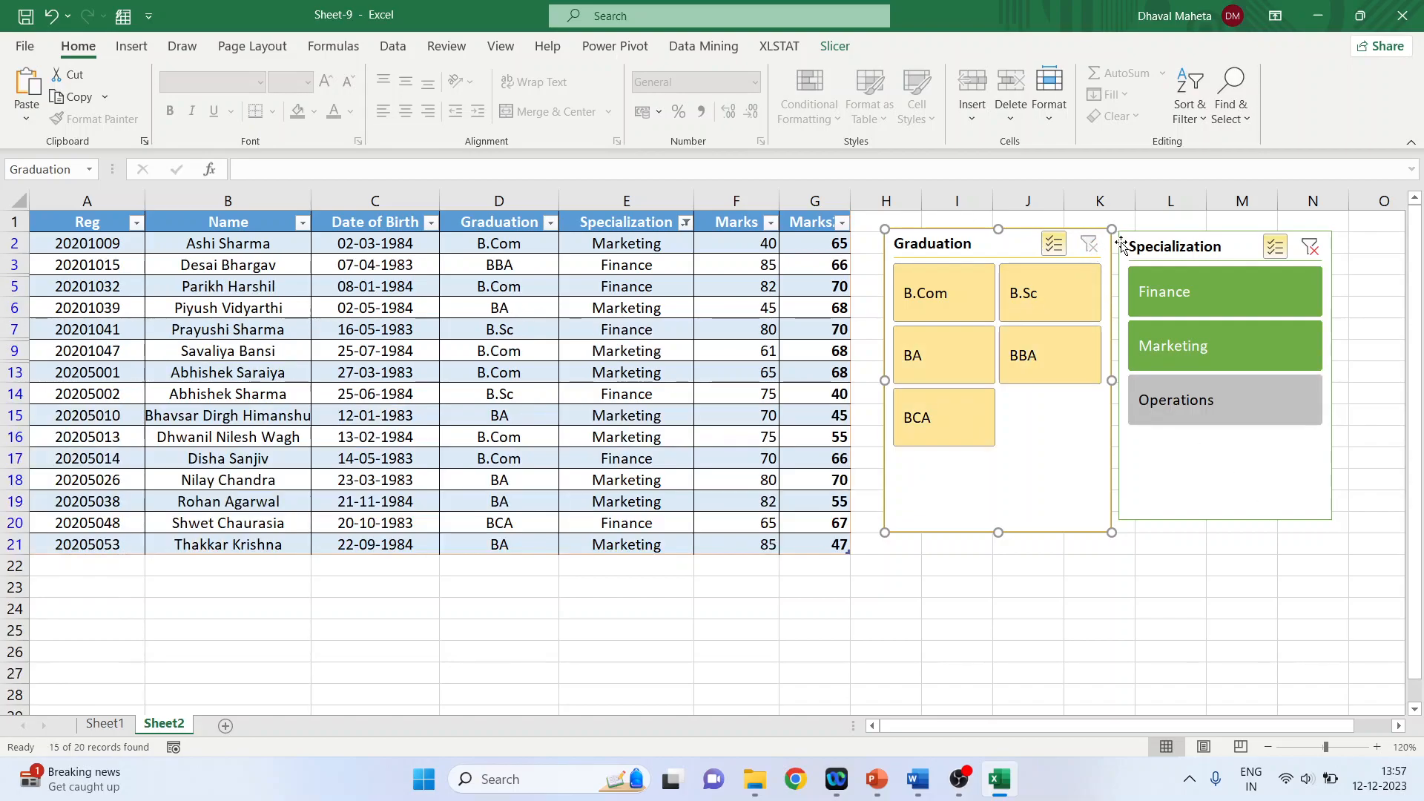
left_click(1312, 249)
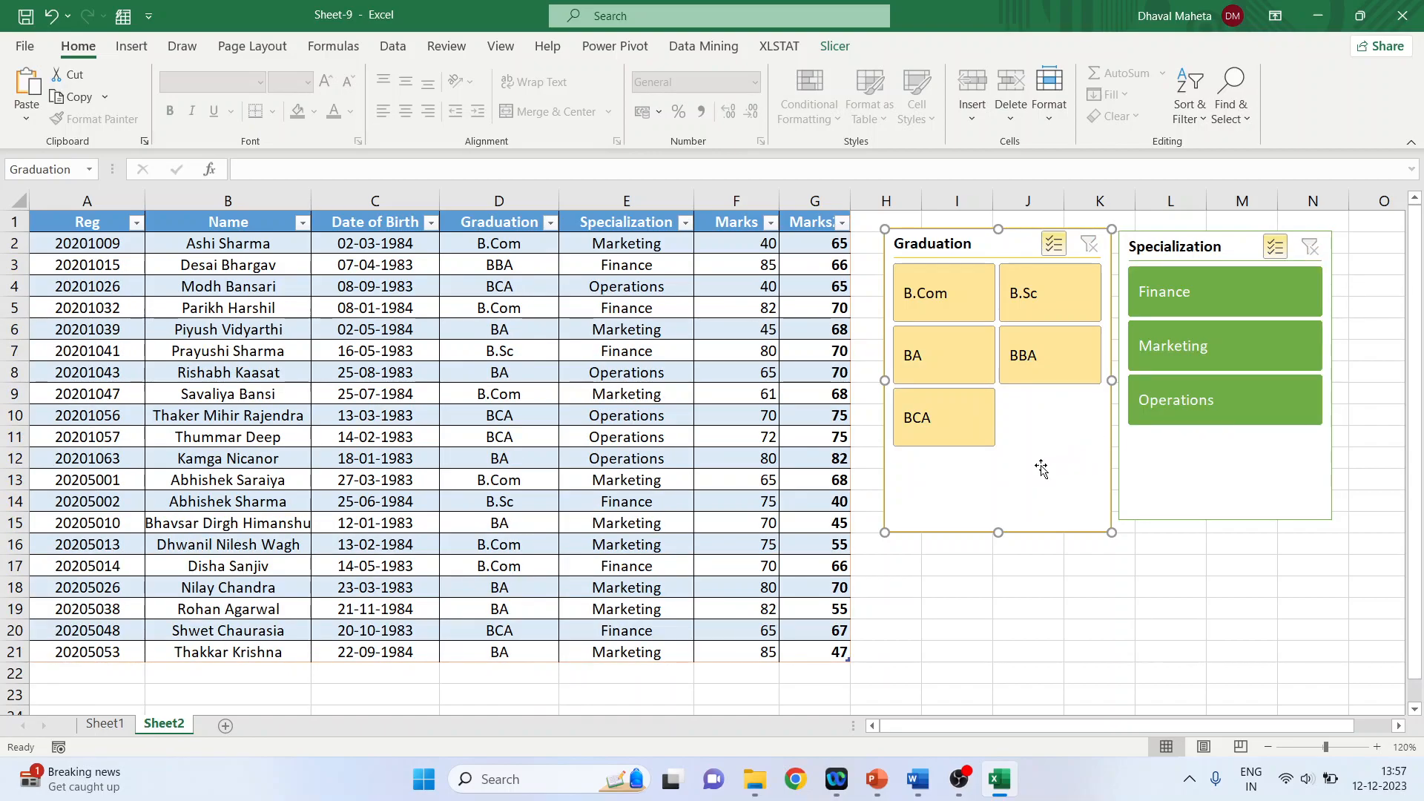
- Hide the Graduation slicer and the Specialization slicer using the Selection Pane
left_click(834, 46)
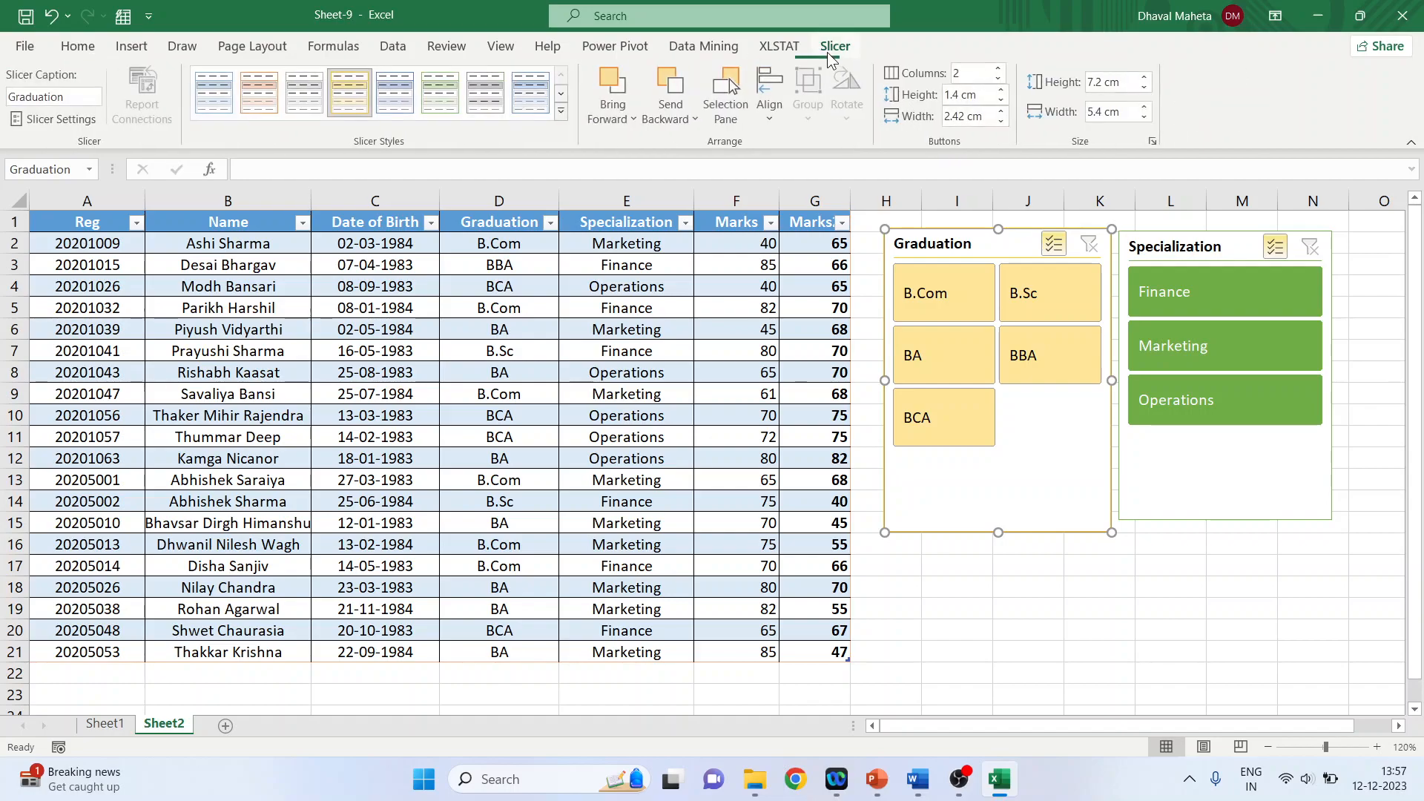
left_click(726, 111)
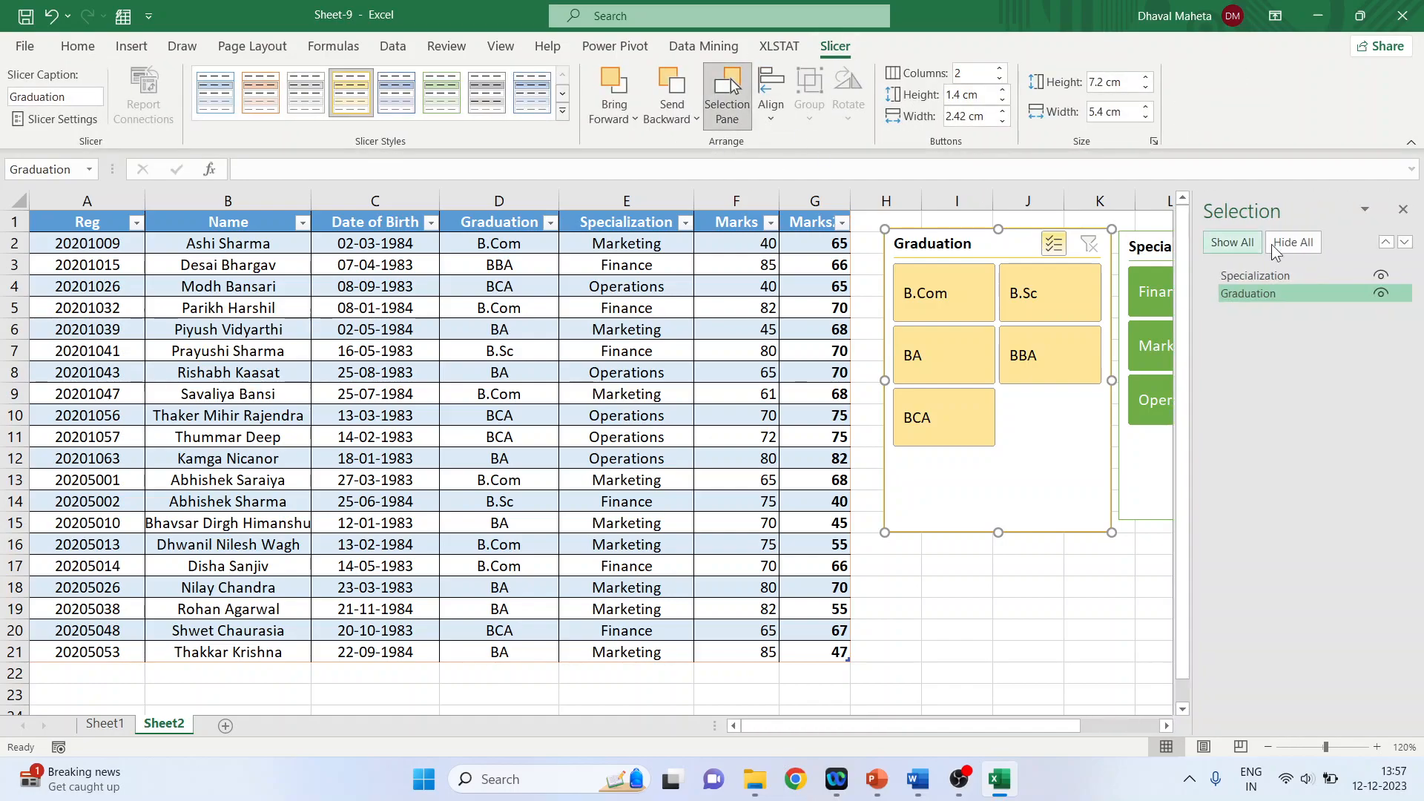
left_click(1380, 296)
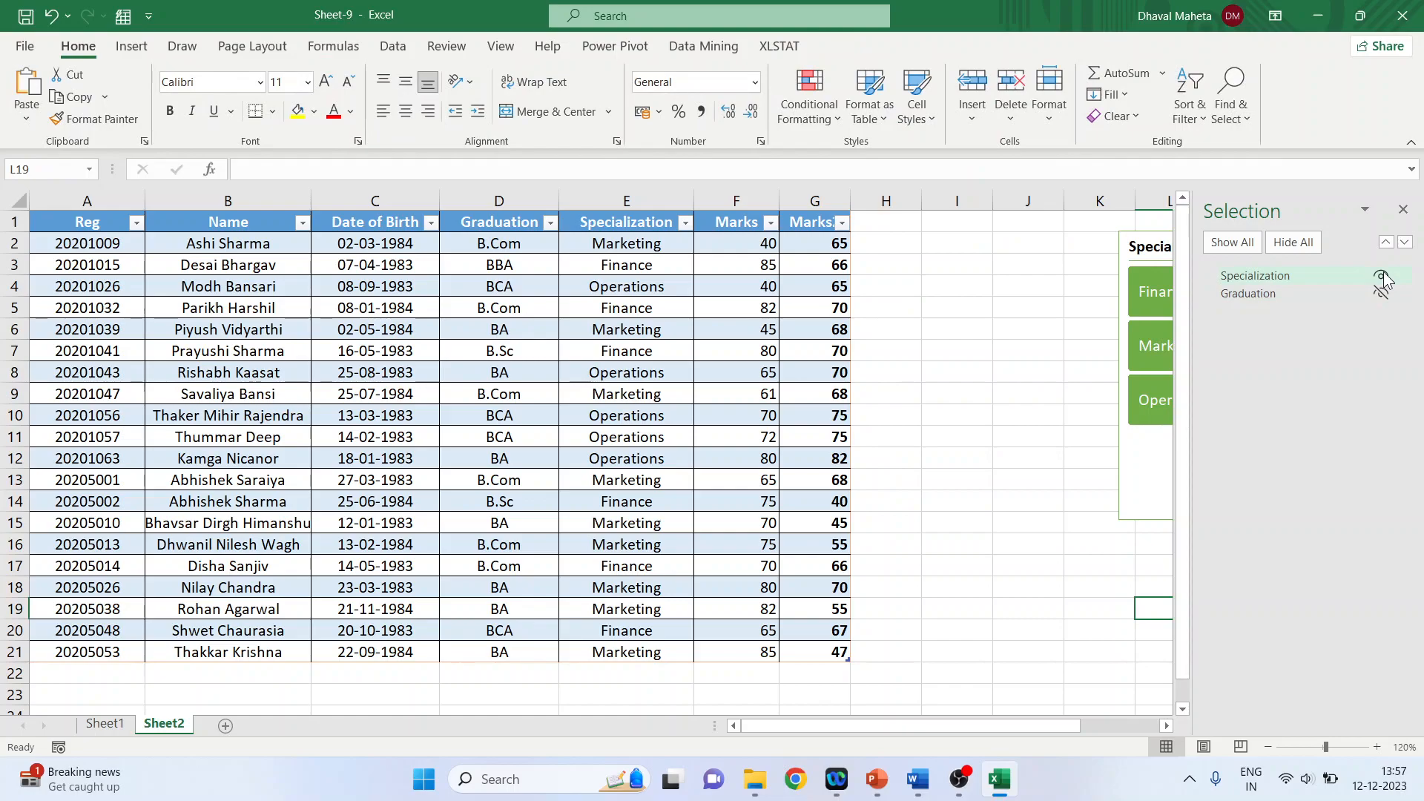
left_click(1382, 276)
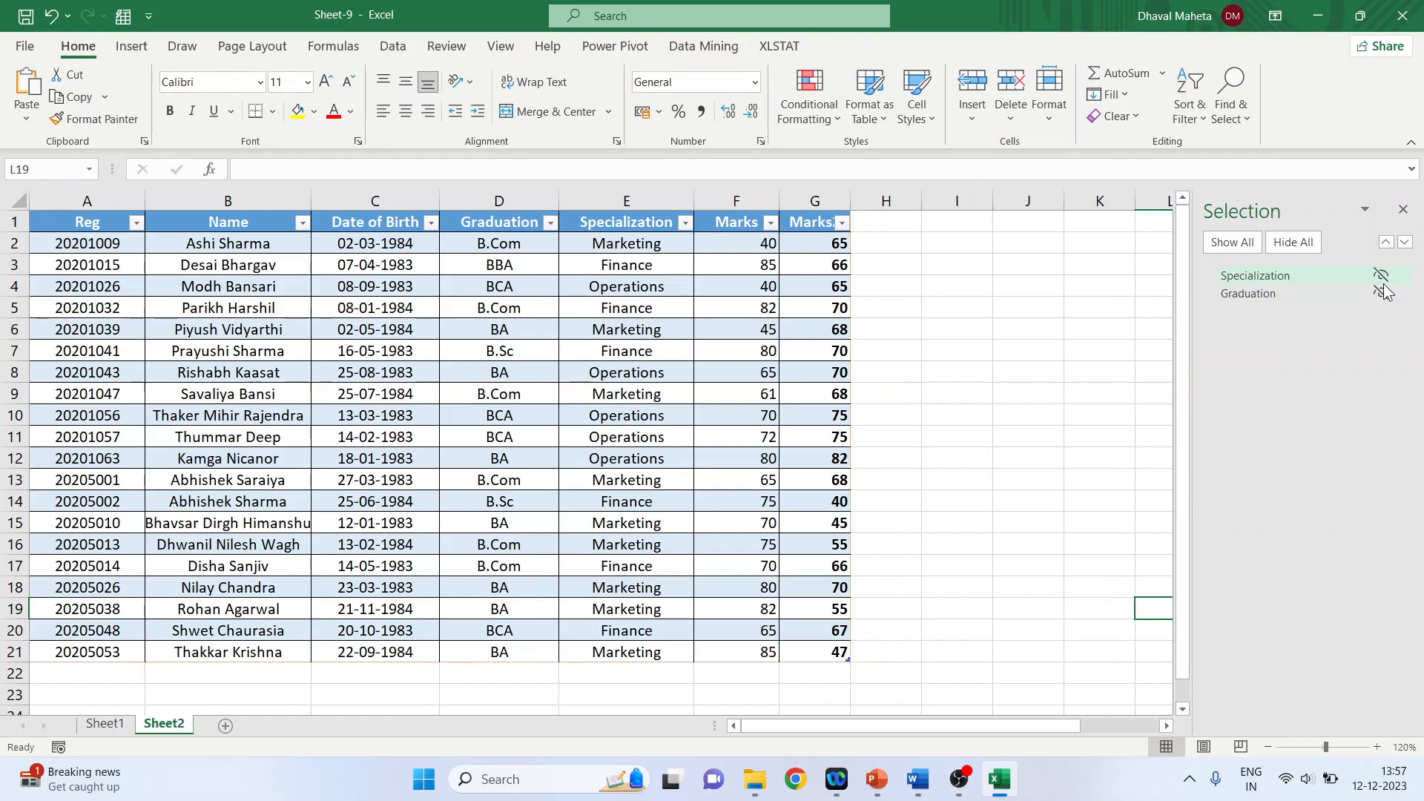
- Make the Graduation and Specialization slicers visible again and close the Selection Pane
left_click(1381, 294)
left_click(1383, 277)
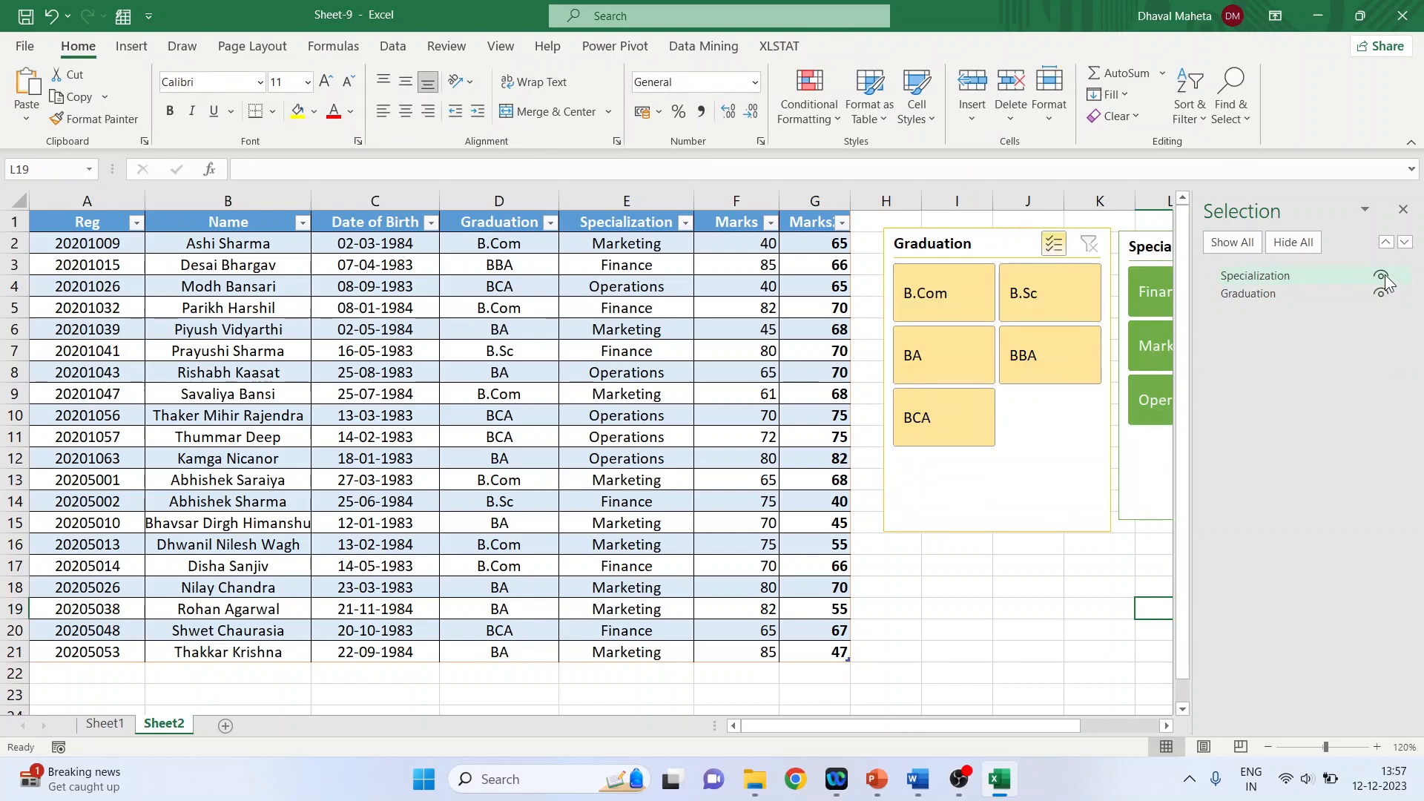
left_click(1403, 209)
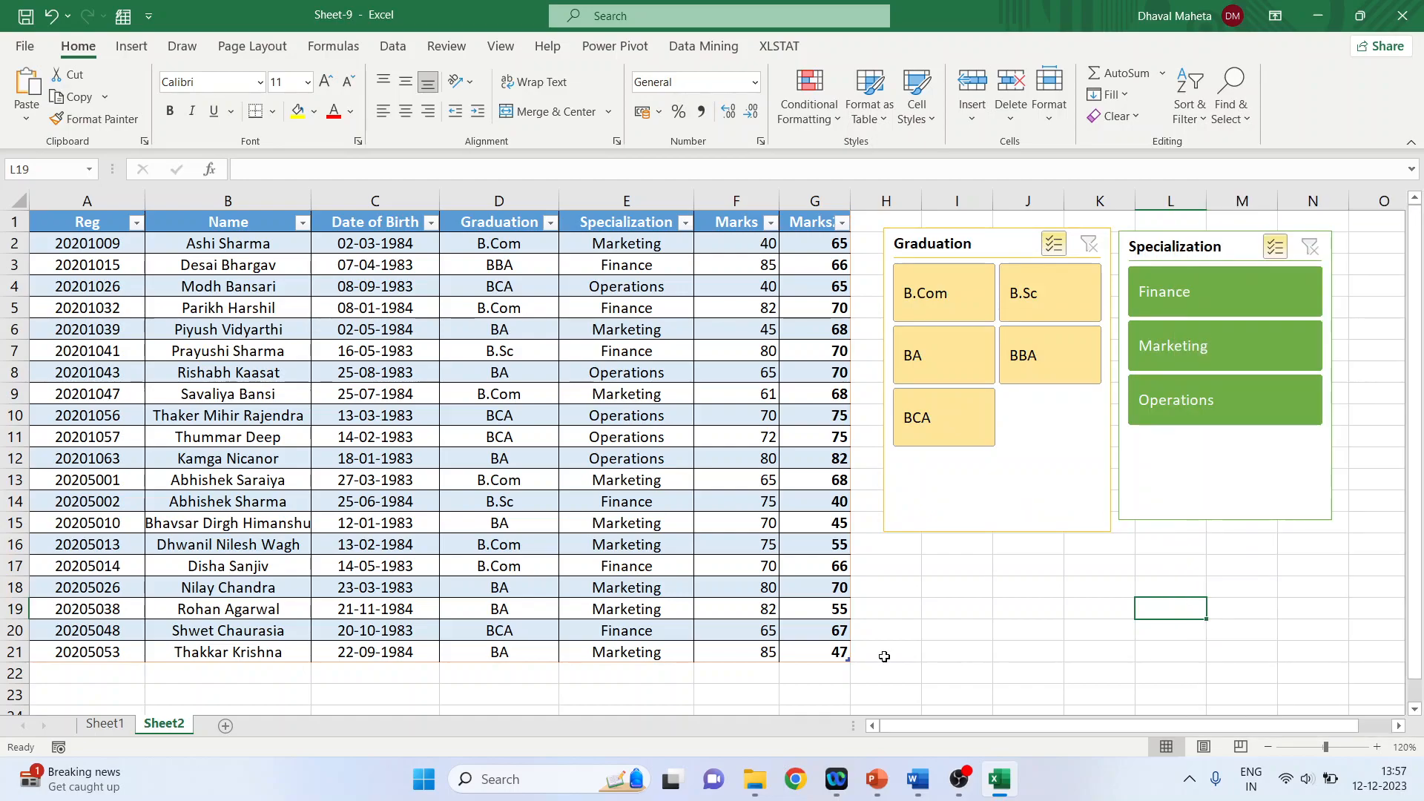
key("ctrl+minus")
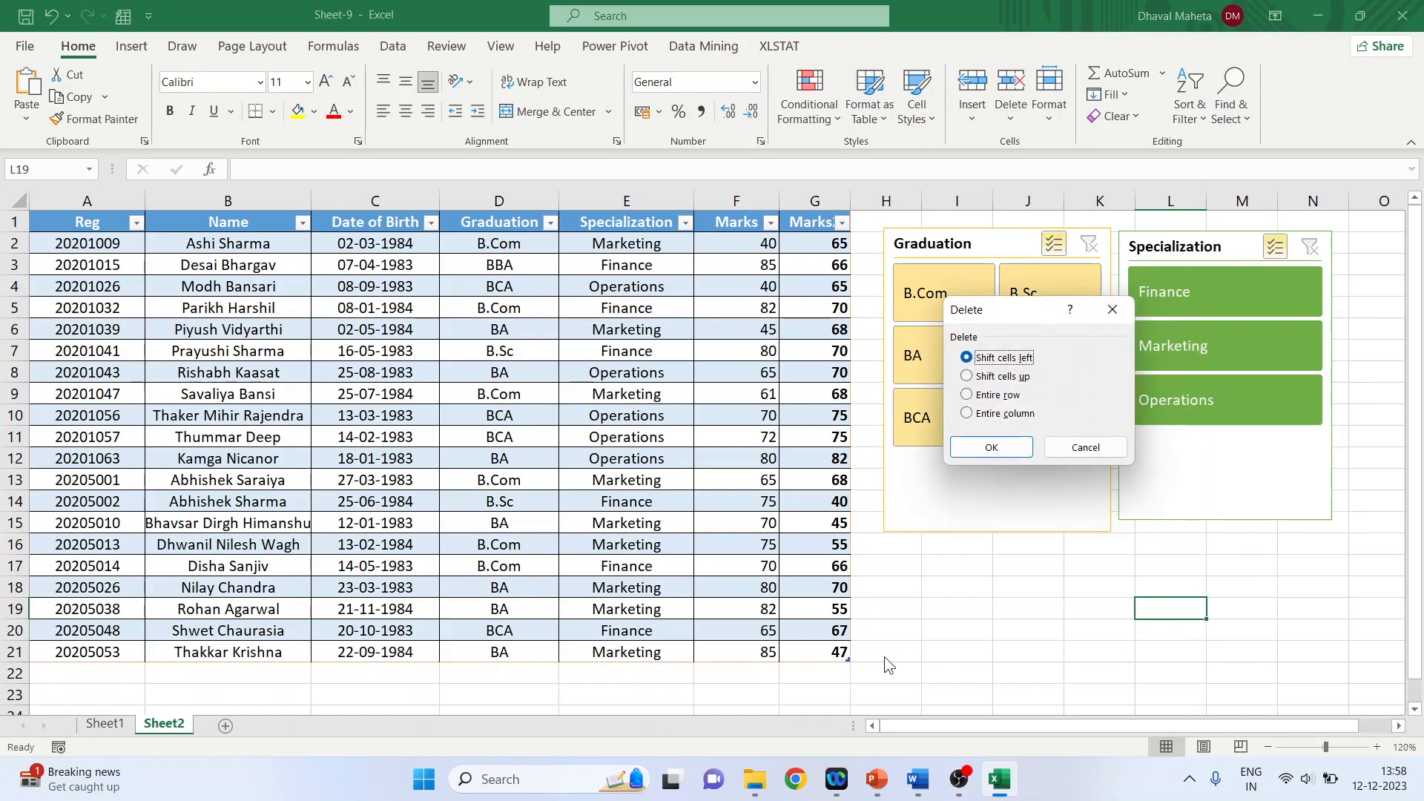
left_click(1085, 447)
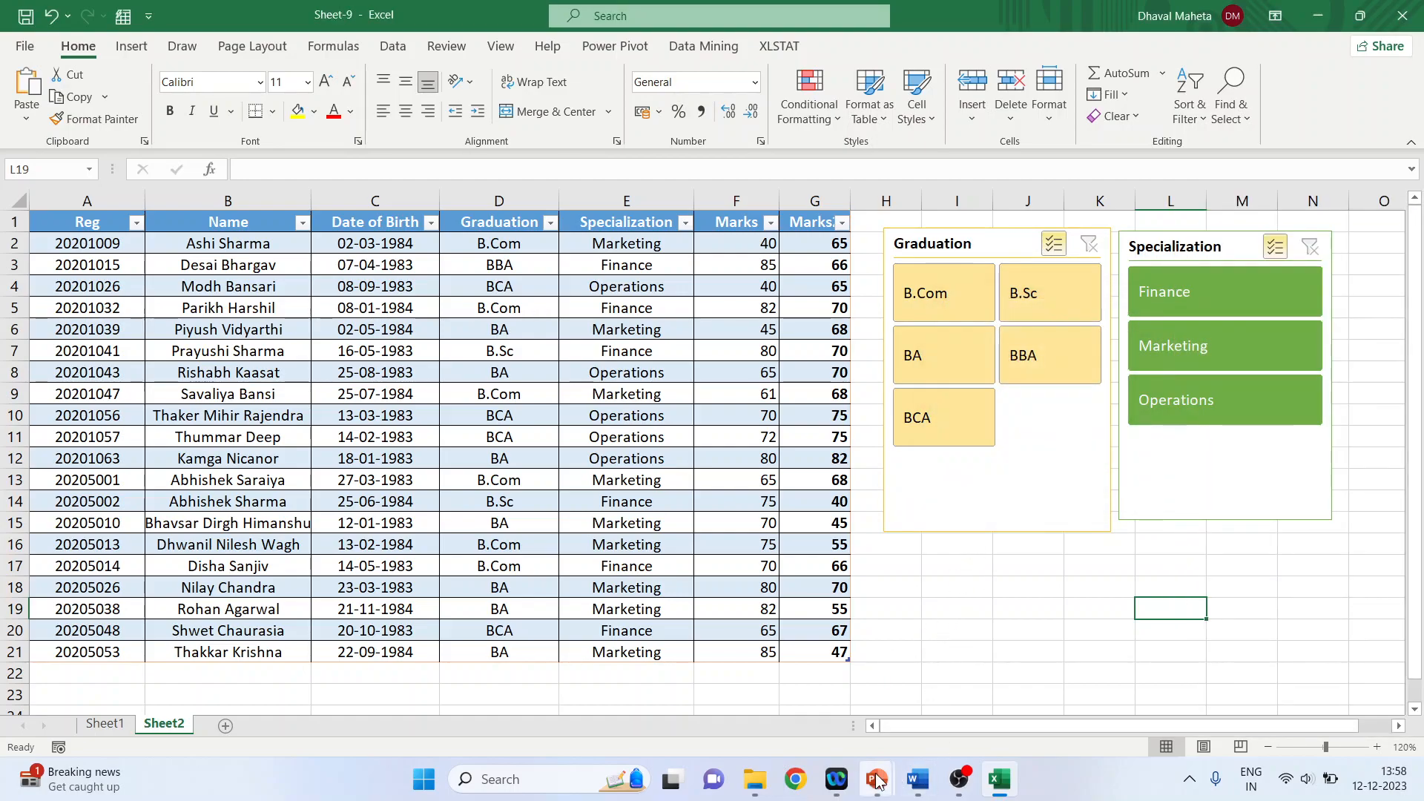
- Switch to the PowerPoint presentation and start the slide show from the "Thank you" slide
mouse_move(876, 778)
left_click(968, 718)
left_click(127, 355)
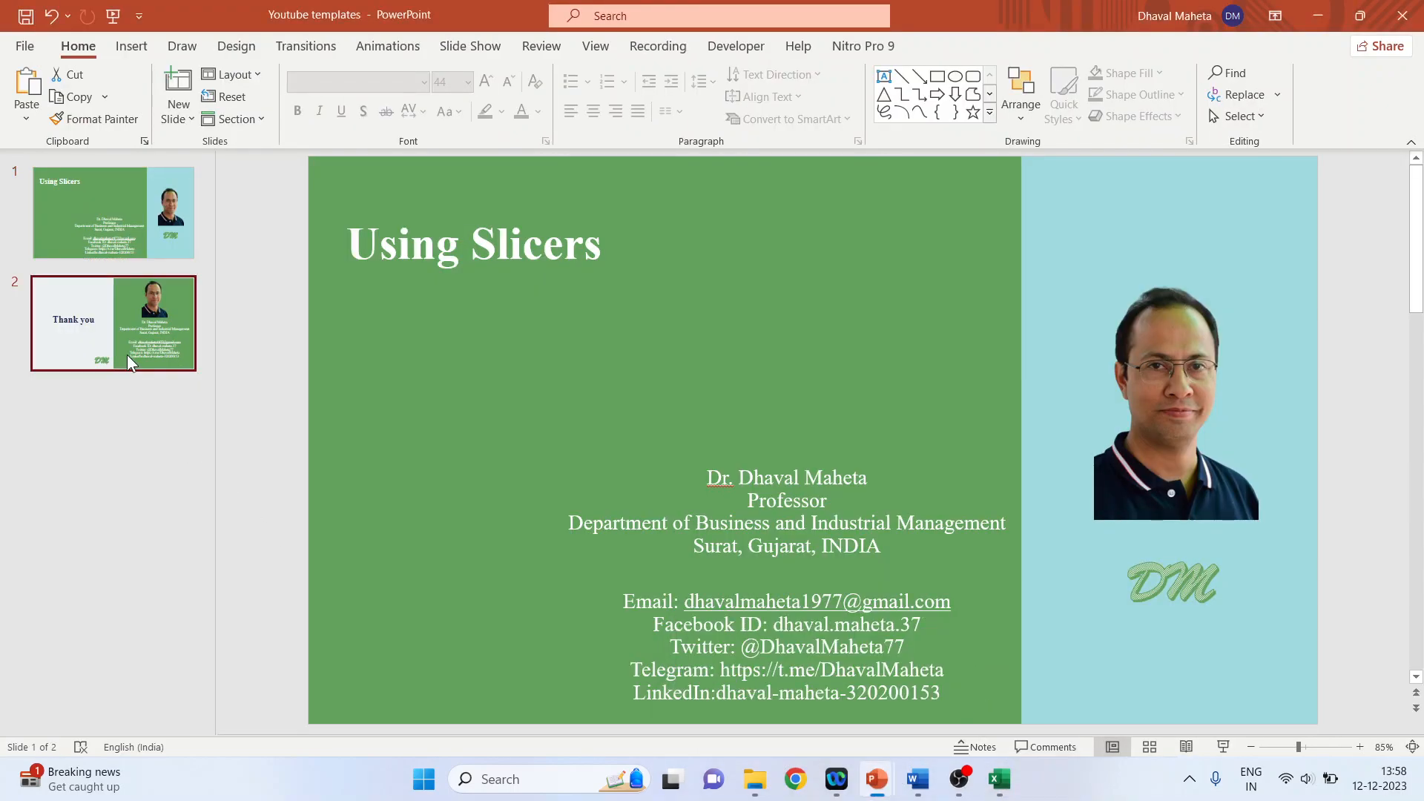
left_click(1222, 747)
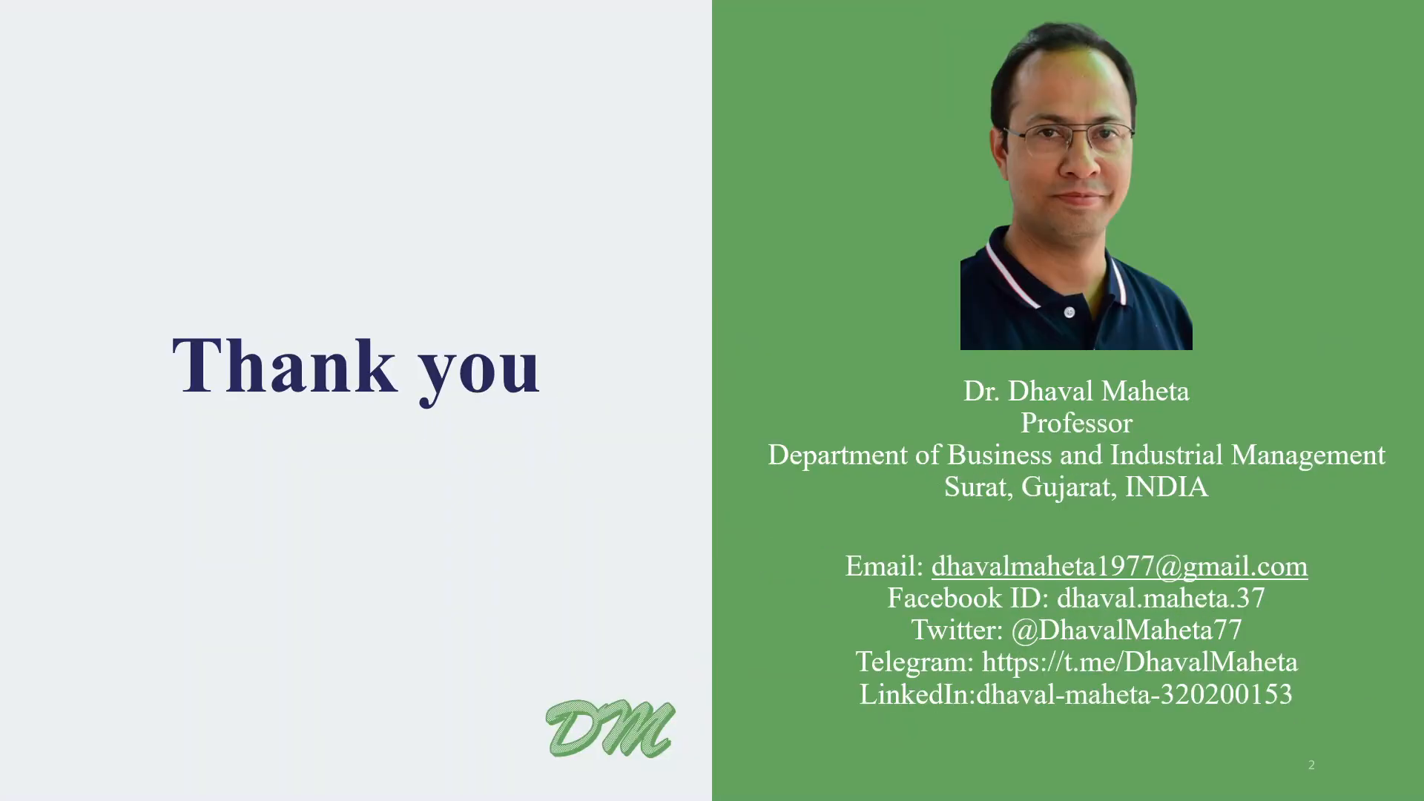